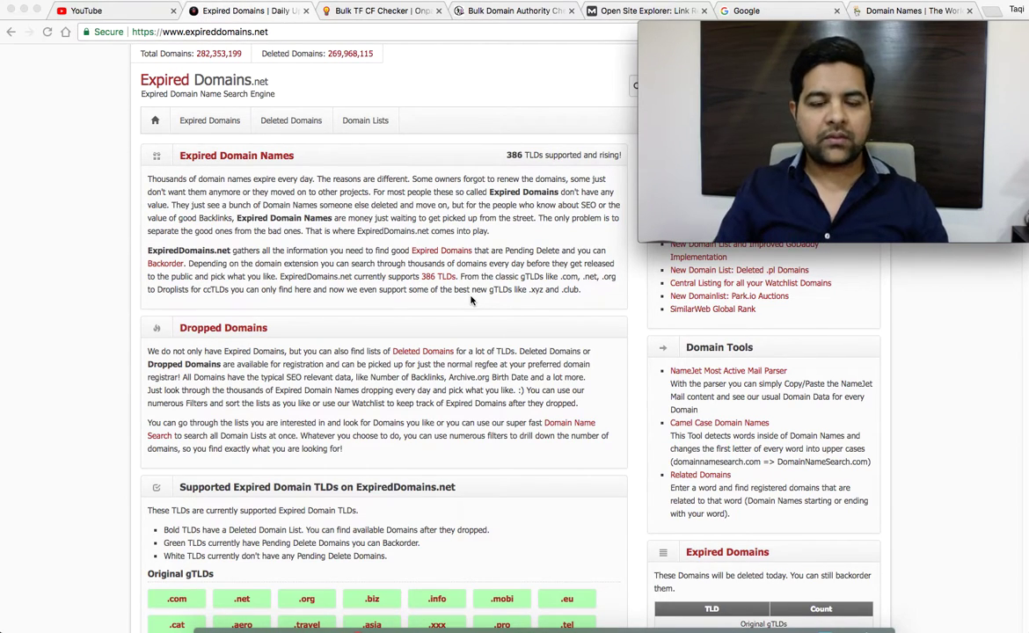
- Search the expired domain database for "diet pills"
mouse_move(690, 43)
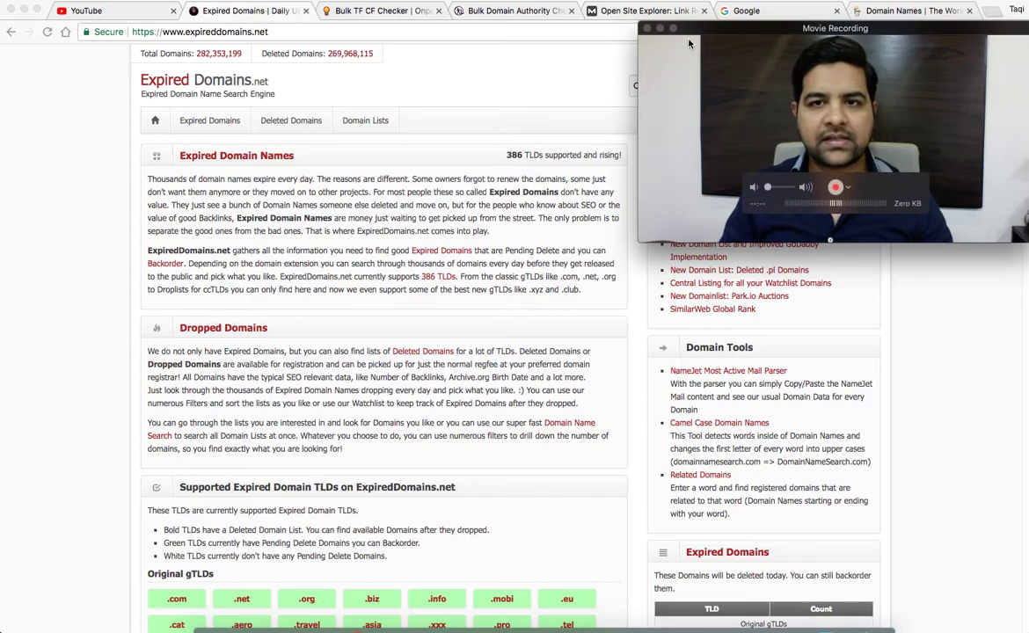
click(220, 33)
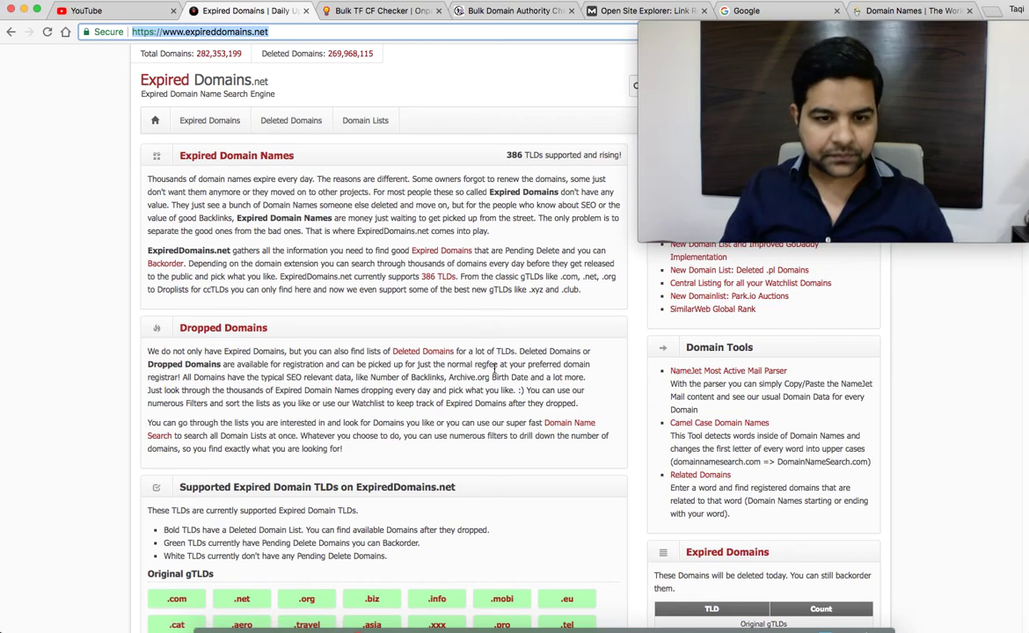
drag(720, 29, 778, 419)
click(724, 91)
click(668, 88)
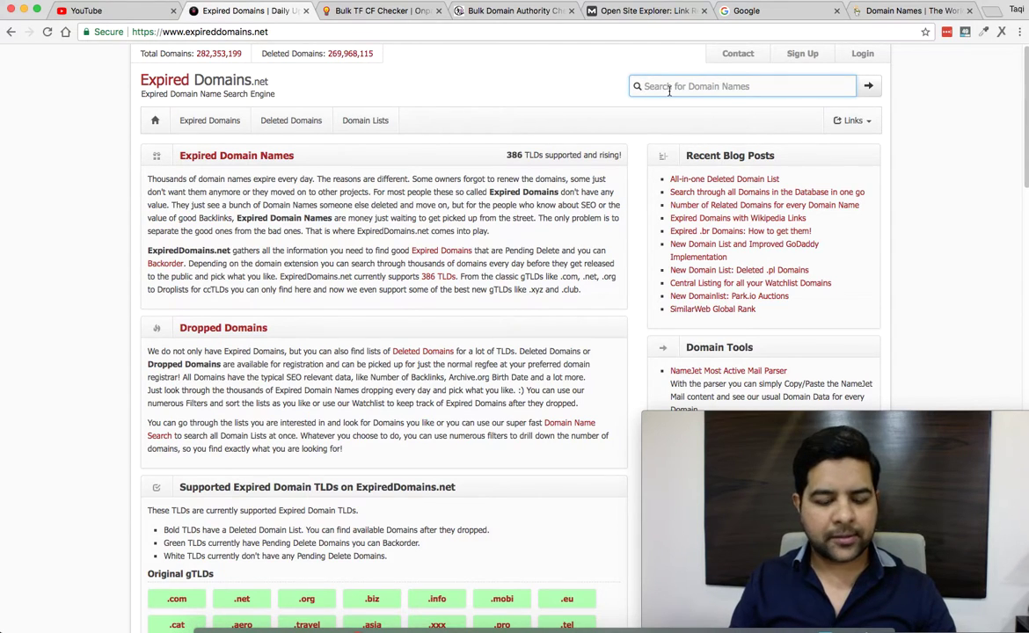
text(DIE)
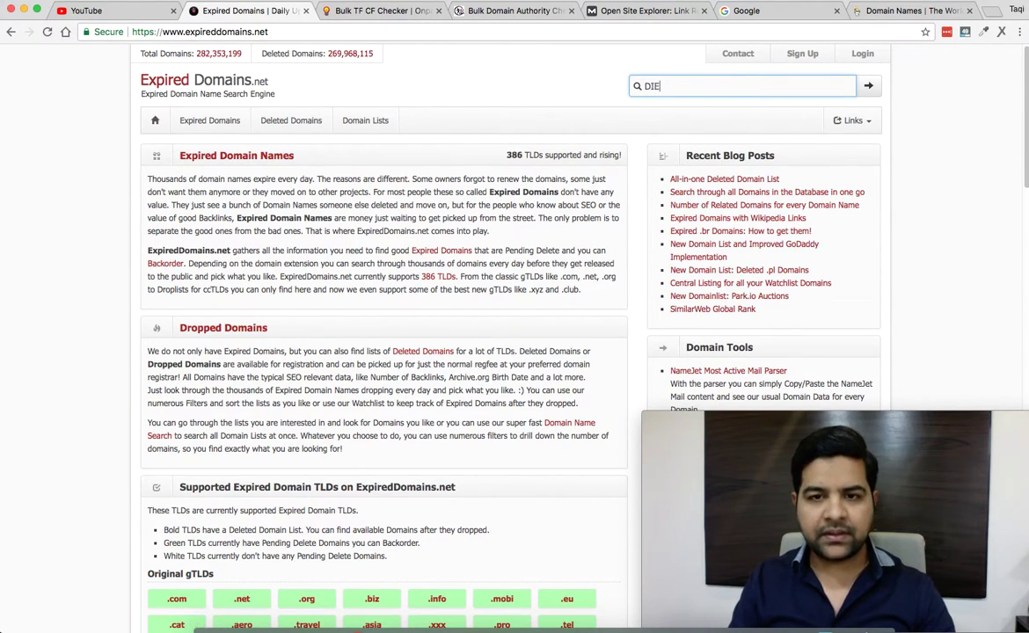
key(BackSpace)
key(BackSpace)
key(BackSpace)
text(d)
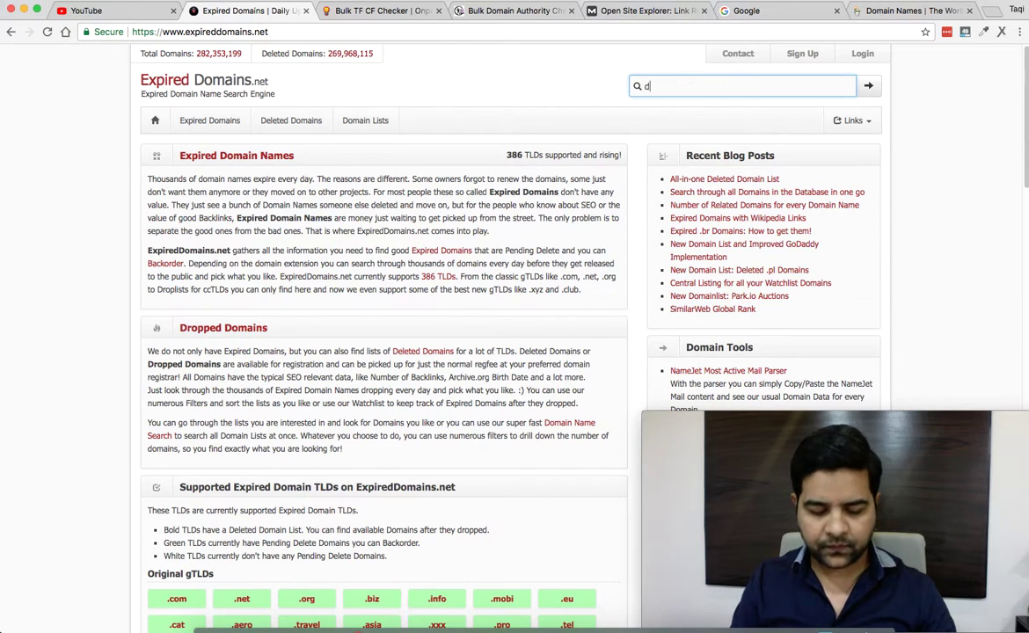
text(iet pl)
key(Return)
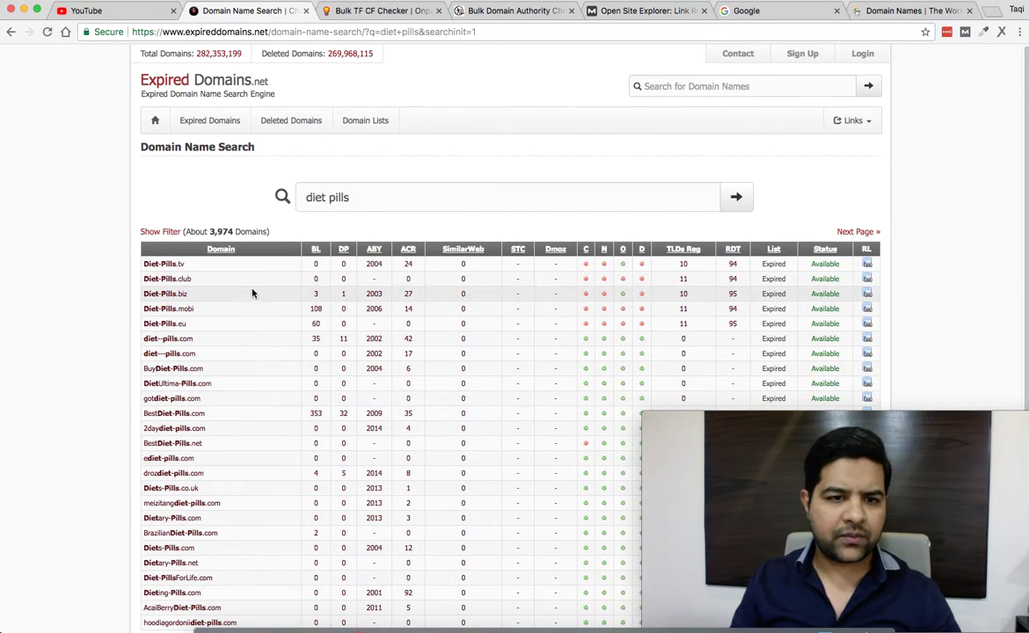
- Sort the domain results by number of backlinks, highest first, and look over the top domains
click(316, 249)
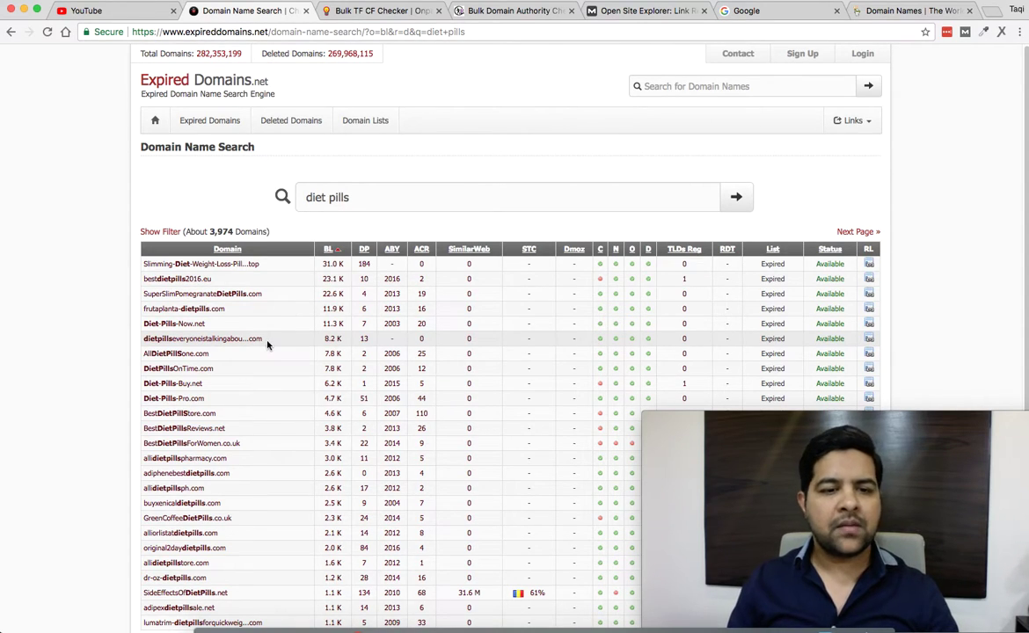
drag(266, 345, 144, 343)
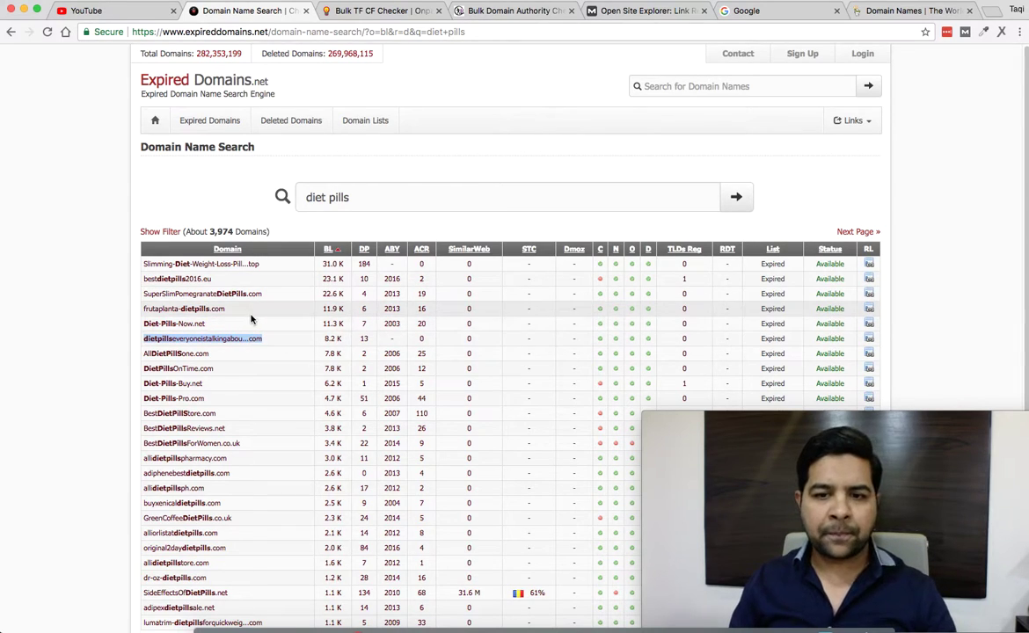
double_click(194, 310)
drag(195, 306, 267, 324)
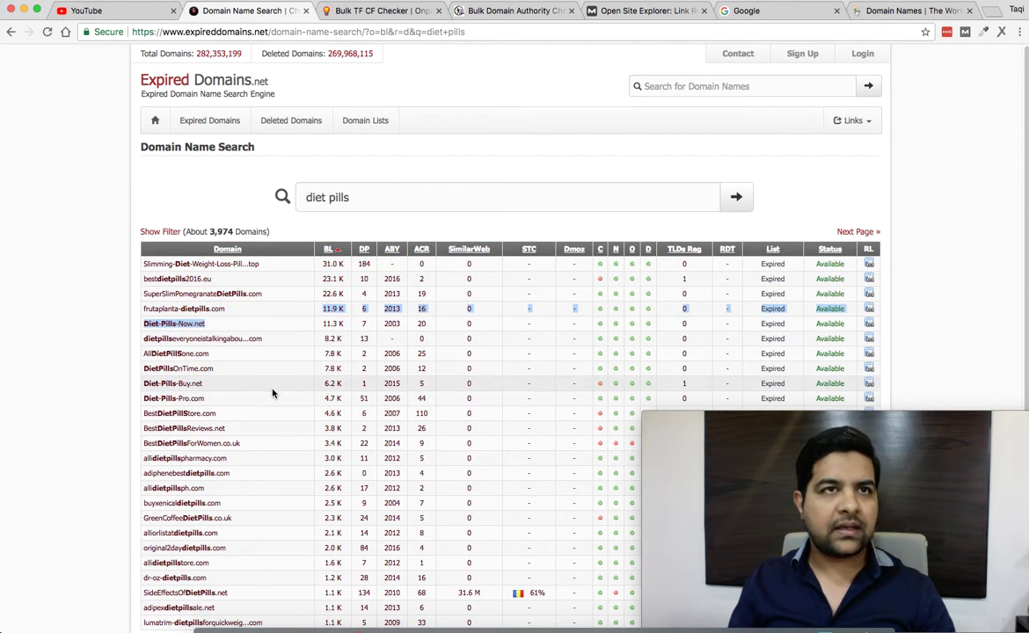
scroll(270, 391, down, 3)
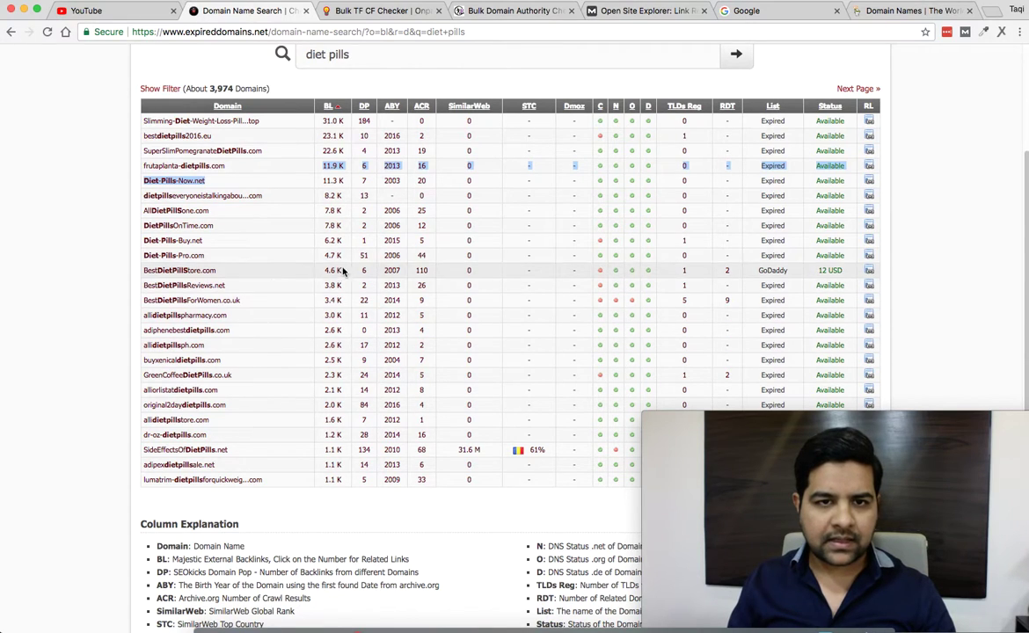
- Copy adiphenebestdietpills.com from the results into the link box of the Bulk TF and CF Checker
double_click(188, 330)
key(super+c)
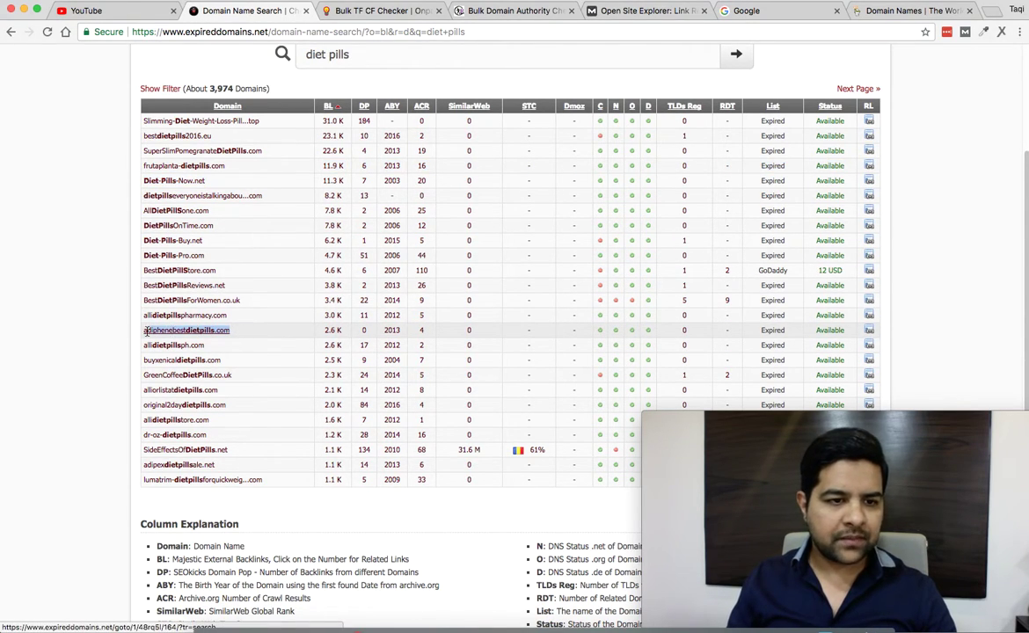
click(386, 10)
click(313, 307)
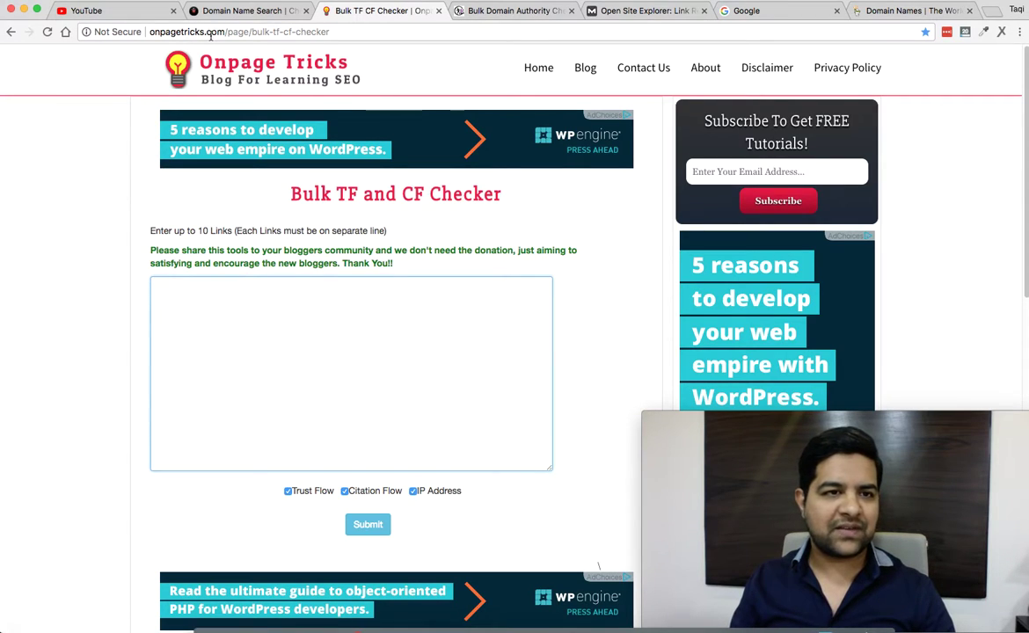
click(301, 34)
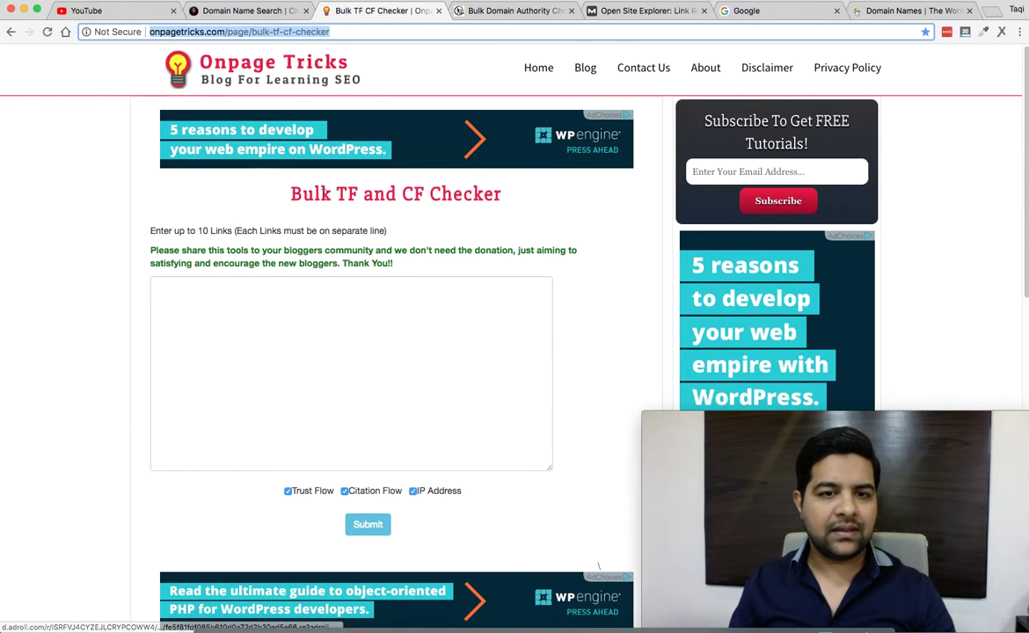
click(342, 305)
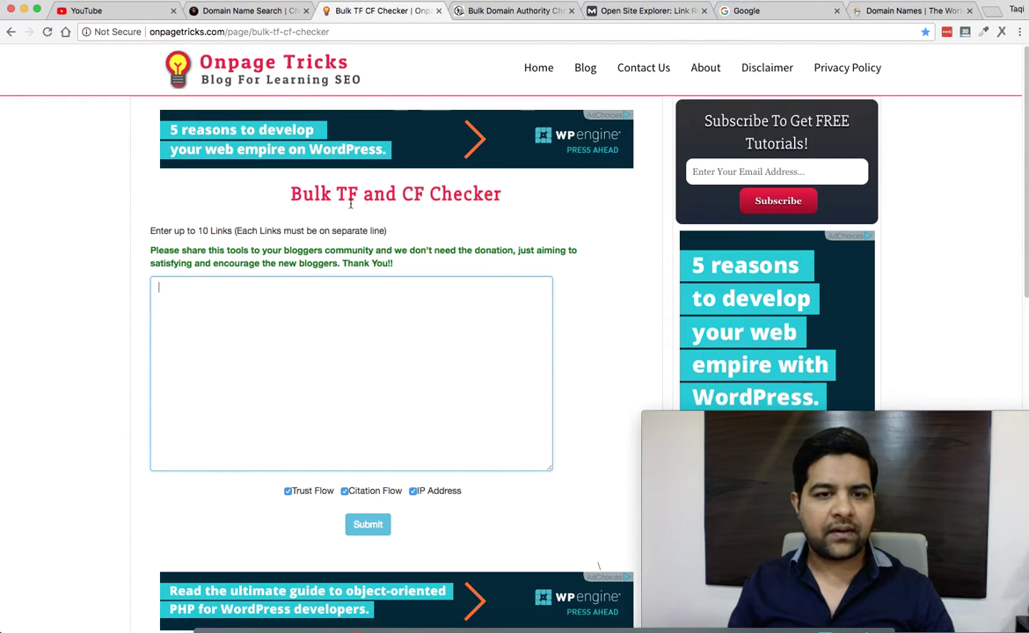
drag(414, 195, 401, 195)
click(374, 367)
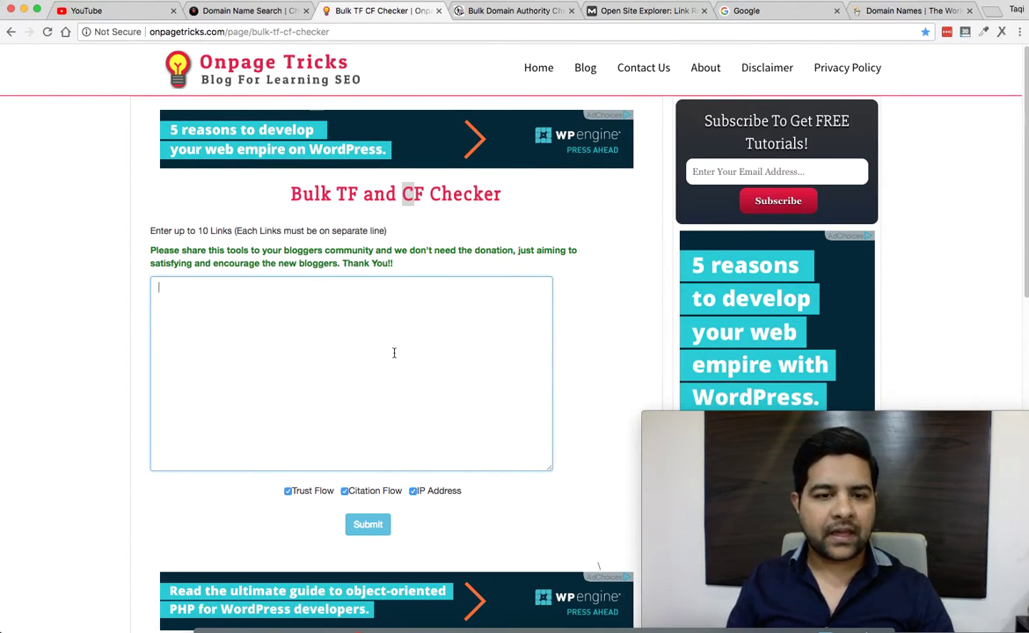
key(super+v)
- Copy the result rows from Slimming-Diet-Weight-Loss-Pill...top through DietPillsOnTime.com and paste them over the link list in the Bulk TF and CF Checker
click(254, 11)
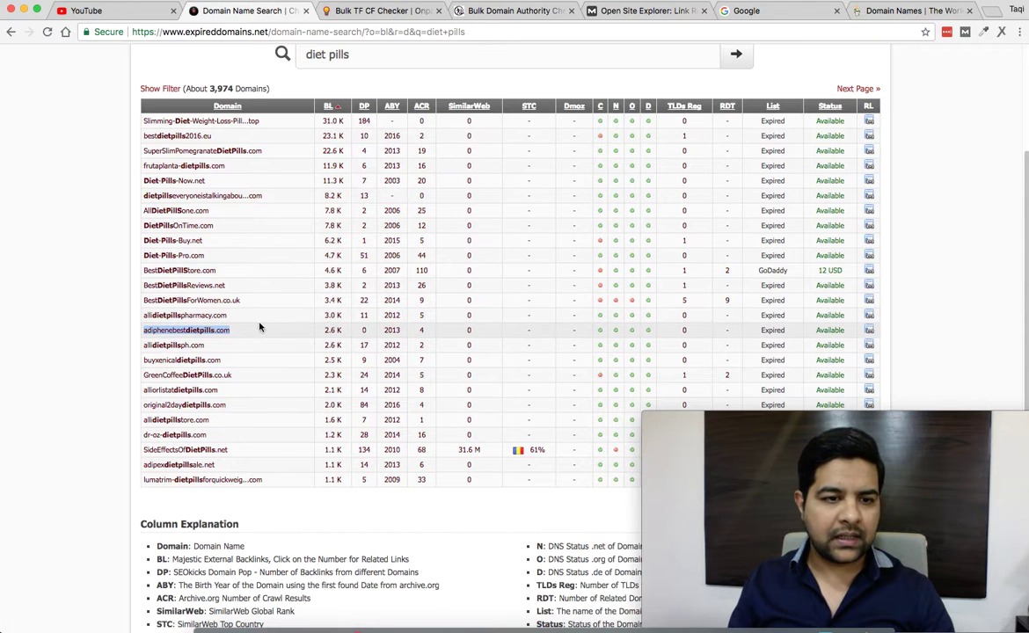
drag(229, 362, 122, 125)
key(ctrl+c)
click(277, 238)
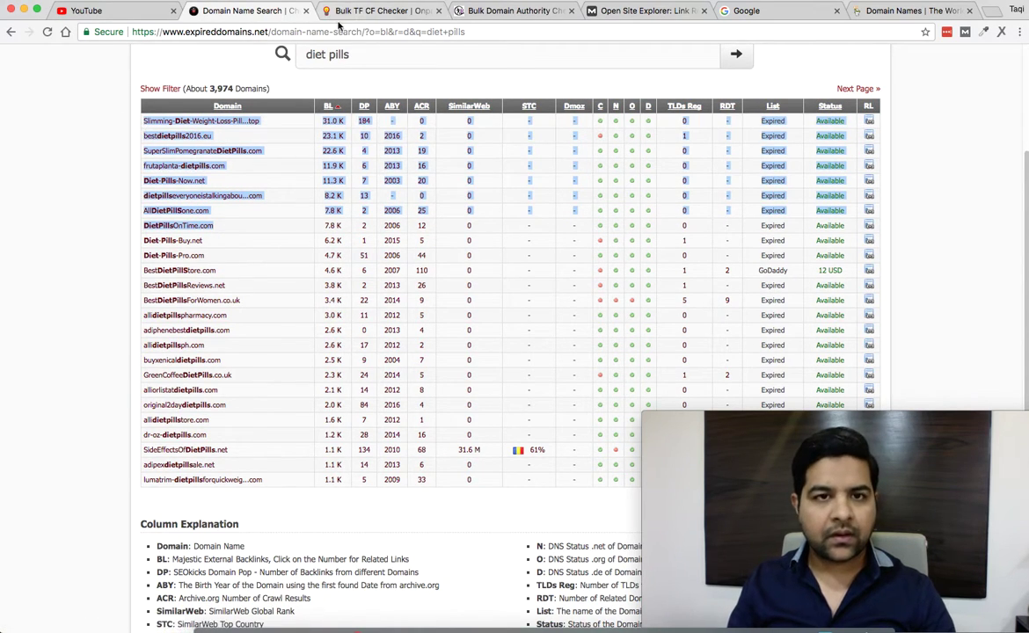
click(378, 10)
key(ctrl+a)
key(ctrl+v)
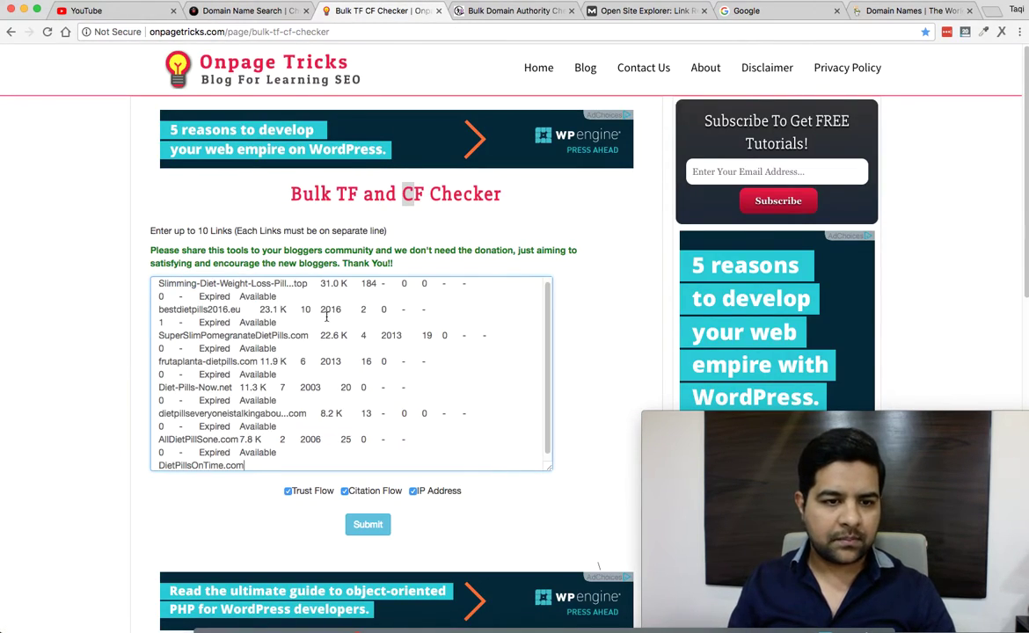
- Delete the truncated Slimming-Diet-Weight-Loss-Pill...top entry and its statistics from the link list
drag(310, 283, 315, 298)
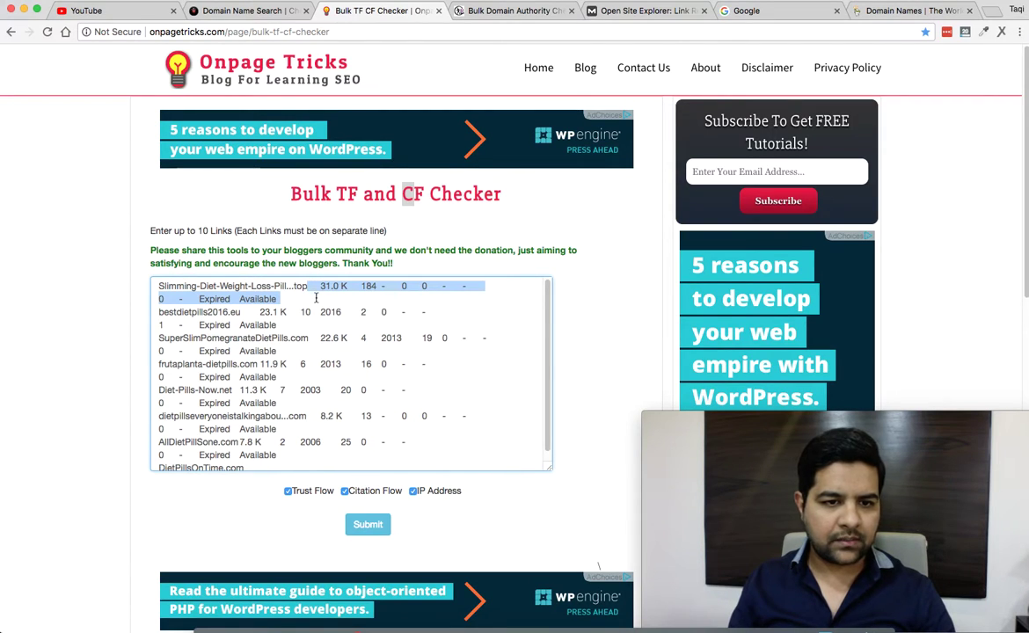
key(BackSpace)
drag(289, 288, 158, 288)
key(BackSpace)
- Remove the trailing statistics after bestdietpills2016.eu, SuperSlimPomegranateDietPills.com, frutaplanta-dietpills.com and Diet-Pills-Now.net
drag(241, 300, 308, 327)
key(BackSpace)
key(BackSpace)
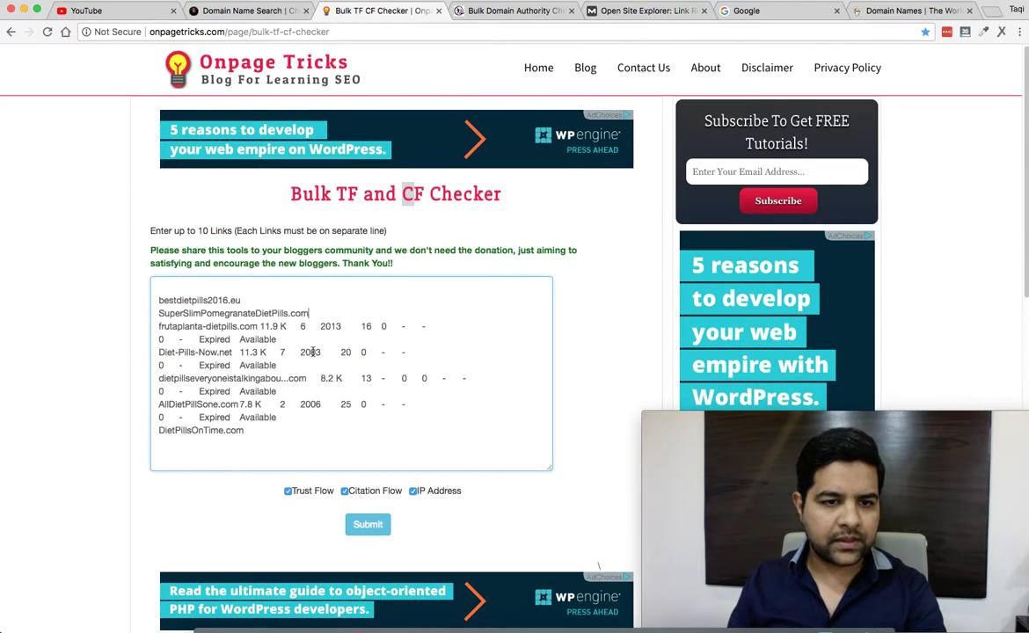
drag(257, 327, 278, 352)
key(BackSpace)
key(BackSpace)
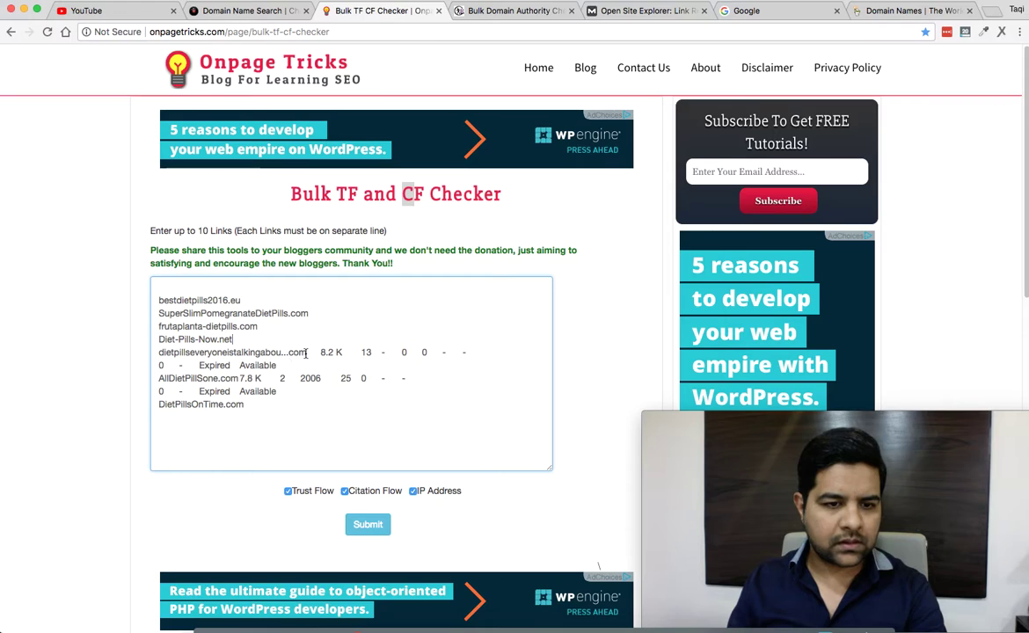
- Delete the truncated dietpillseveryoneistalkingabou...com line and the statistics after AllDietPillSone.com, leaving no blank line between domains
drag(299, 363, 158, 351)
key(BackSpace)
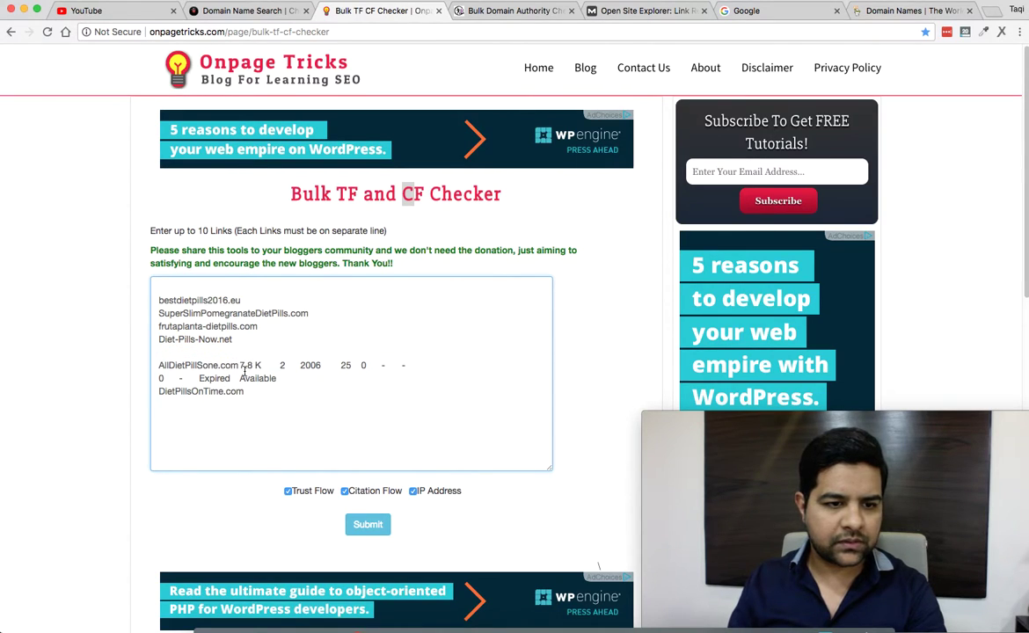
drag(246, 367, 294, 384)
key(BackSpace)
click(253, 355)
key(BackSpace)
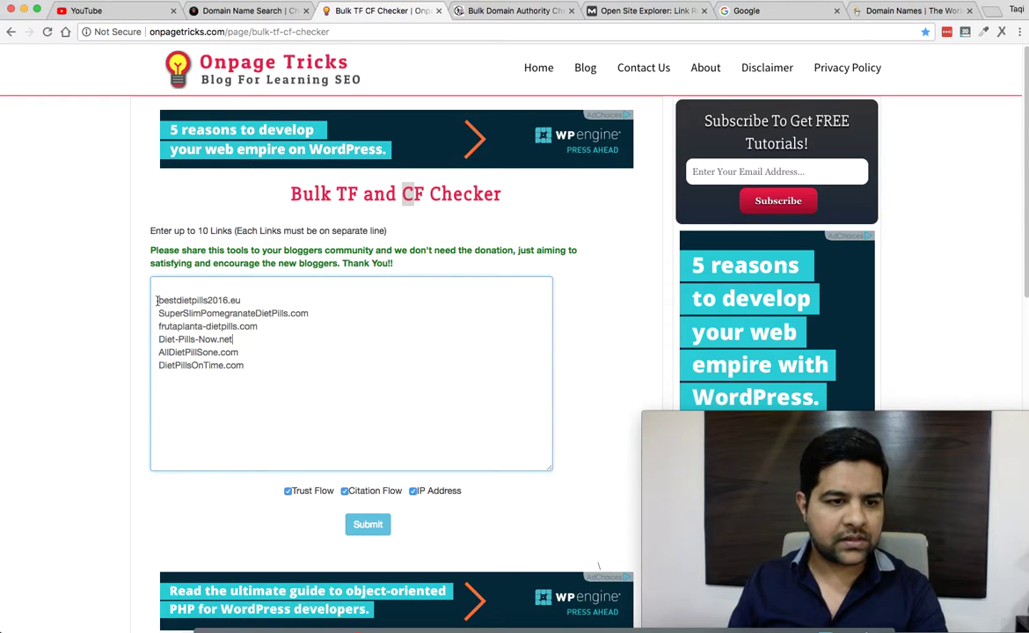
- Remove the blank first line and submit the domain list for the Trust Flow and Citation Flow check
click(158, 300)
key(BackSpace)
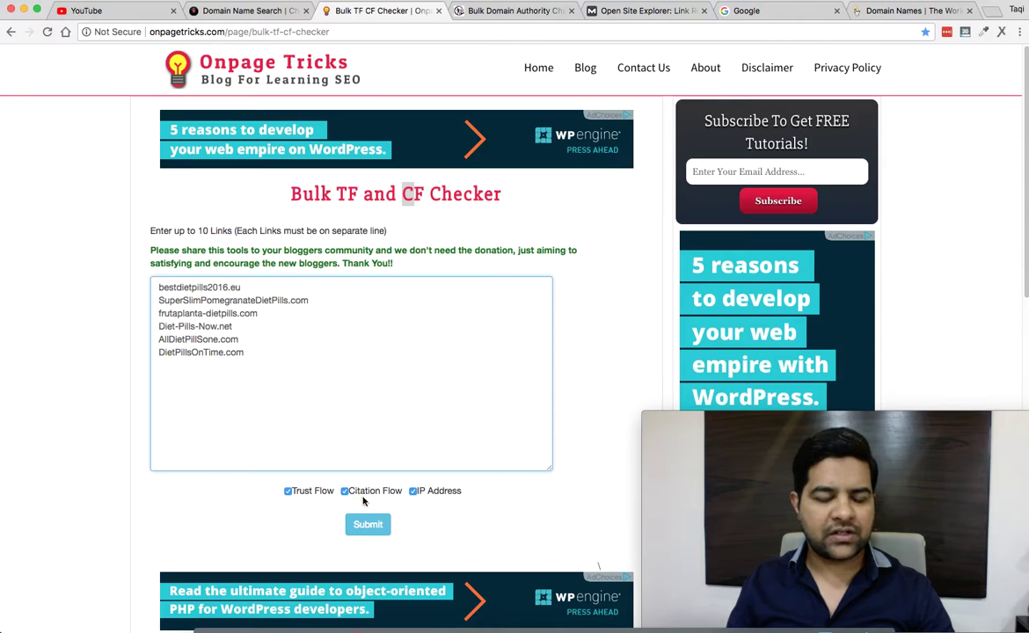
click(377, 525)
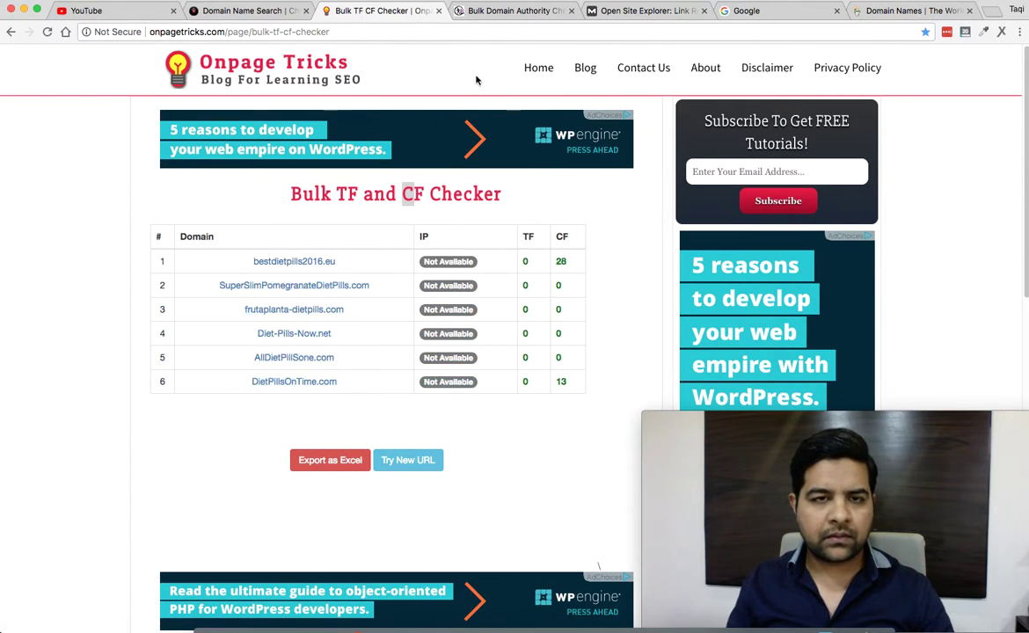
- Copy the result rows from Diet-Pills-Buy.net through adiphenebestdietpills.com into a new Bulk TF and CF check
click(231, 12)
drag(240, 332, 144, 241)
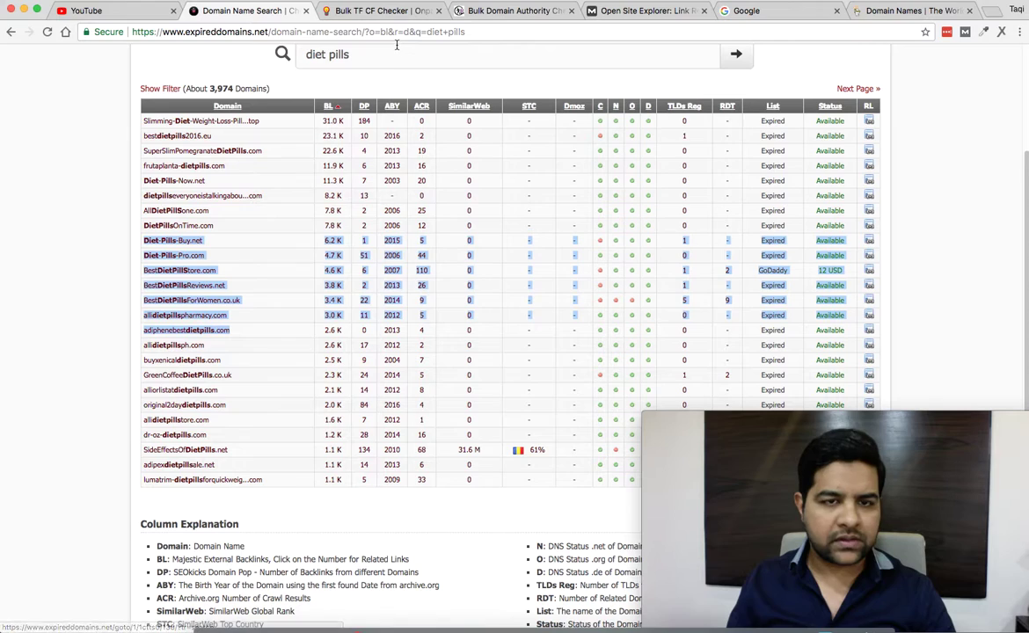
click(383, 11)
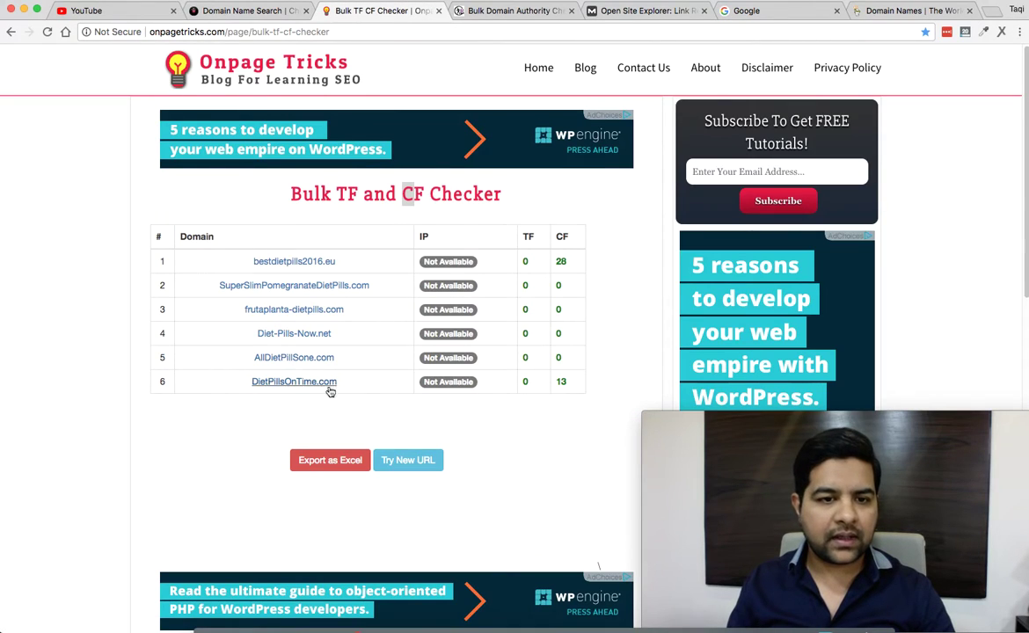
click(425, 461)
key(super+v)
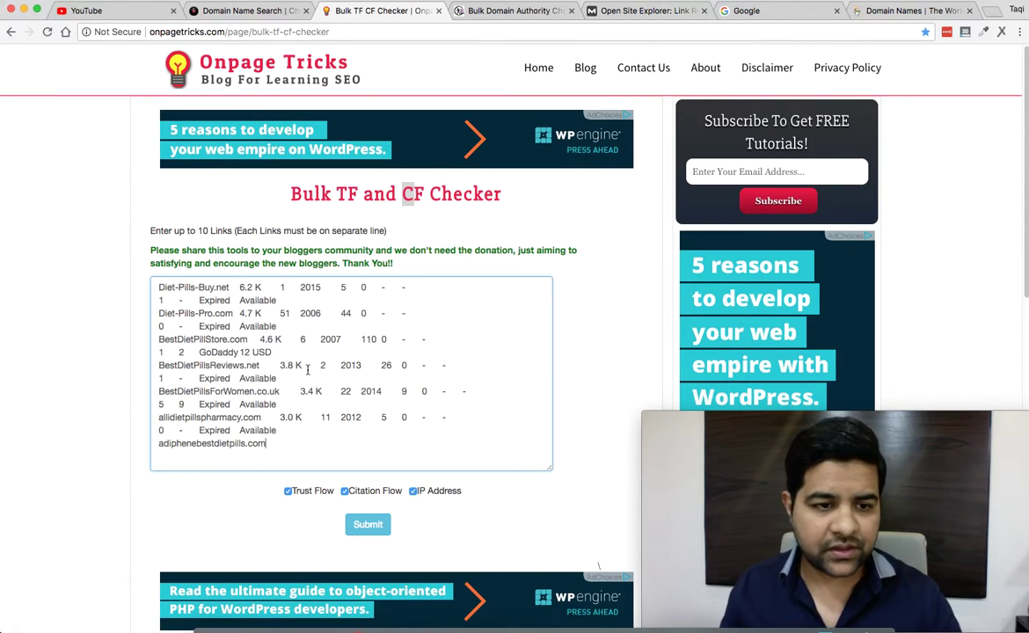
- Strip the statistics after each pasted domain, keeping only the domain names, and submit the list for the TF and CF check
drag(232, 288, 278, 367)
key(BackSpace)
key(BackSpace)
key(BackSpace)
key(BackSpace)
key(BackSpace)
key(BackSpace)
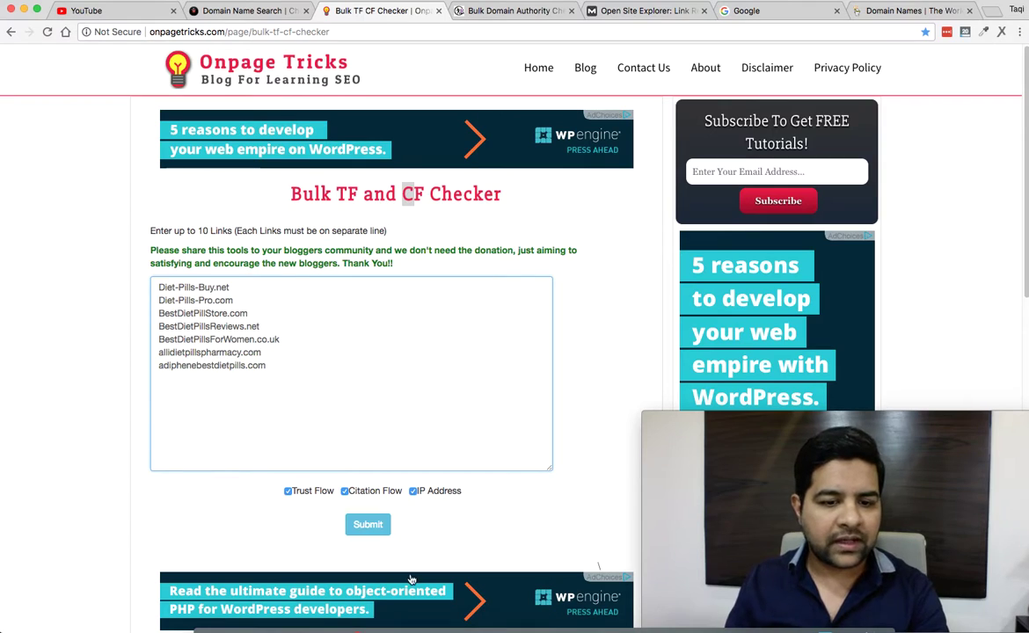
click(367, 525)
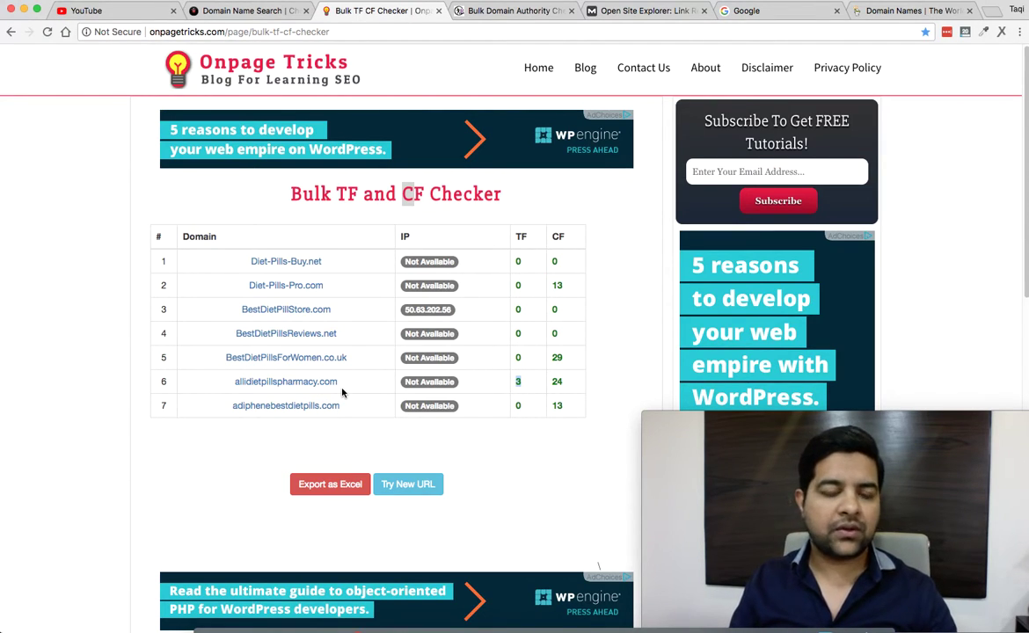
- Copy allidietpillspharmacy.com from the TF and CF results into the website list of the Bulk Domain Authority Checker
drag(344, 383, 233, 382)
key(super+c)
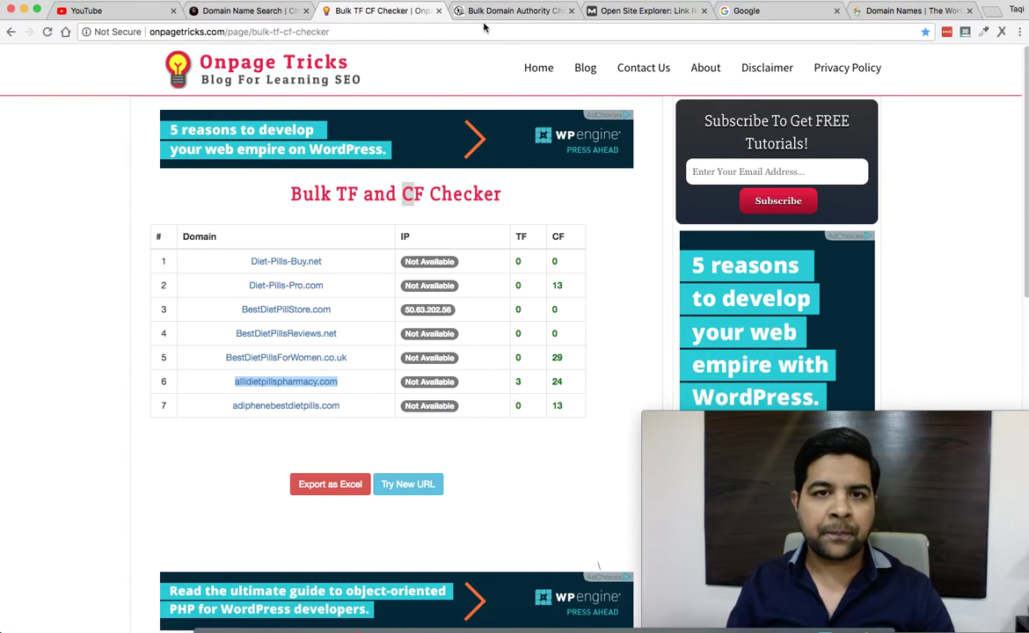
click(510, 10)
click(609, 416)
key(super+v)
- Run the Domain Authority, Page Authority, Moz Rank and IP Address check and bring its results into view
drag(710, 426, 736, 30)
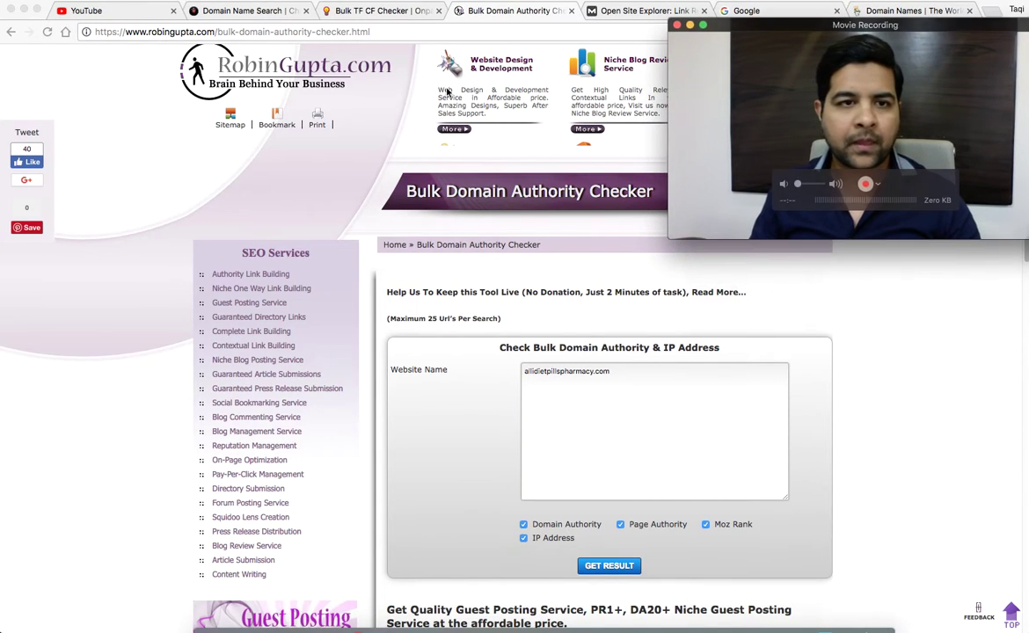
click(616, 570)
click(613, 568)
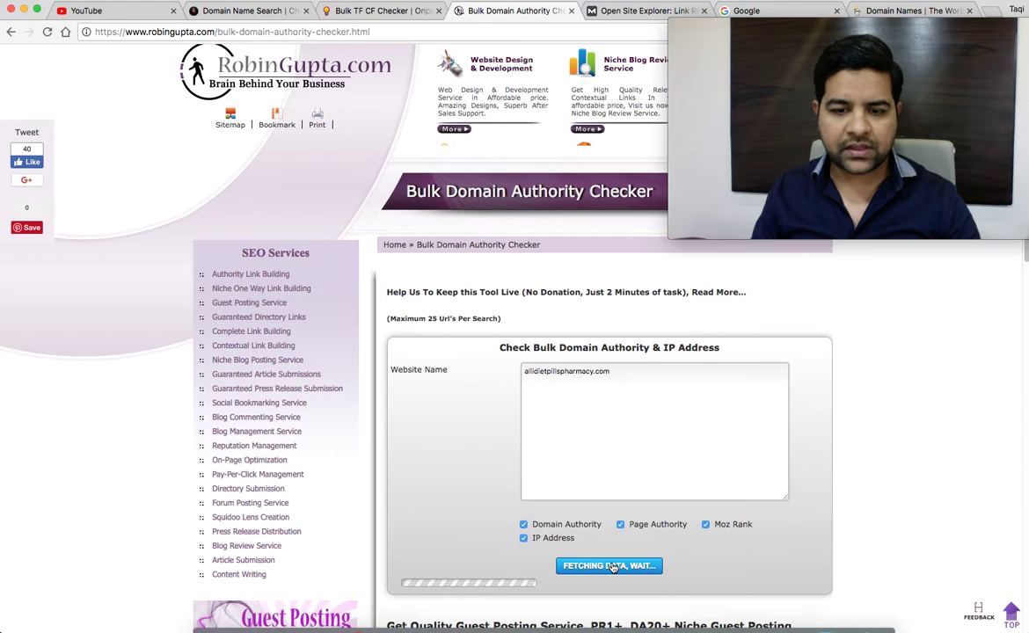
click(257, 33)
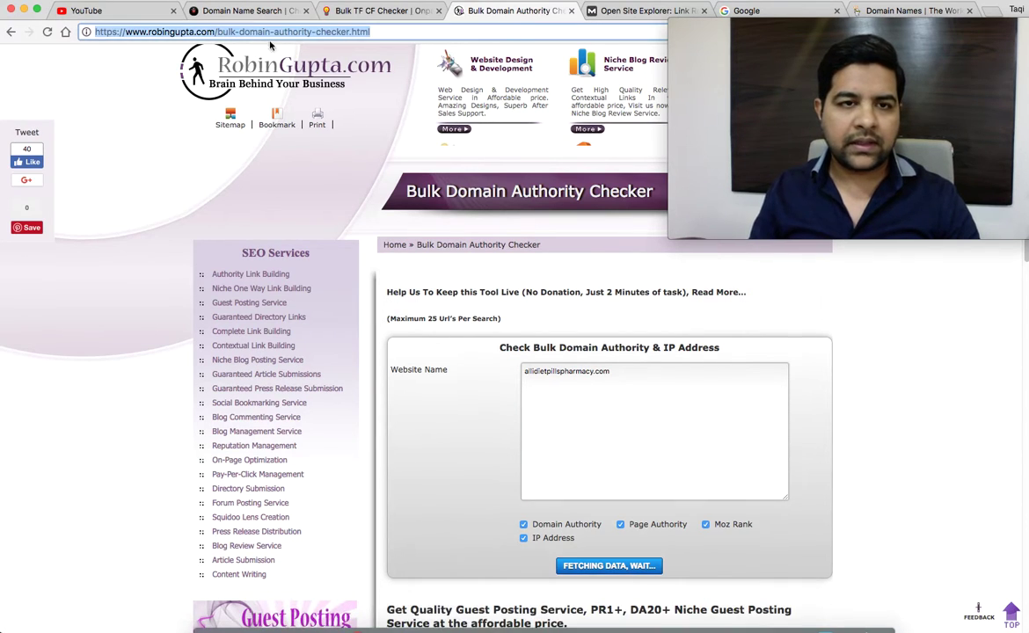
scroll(612, 453, down, 1)
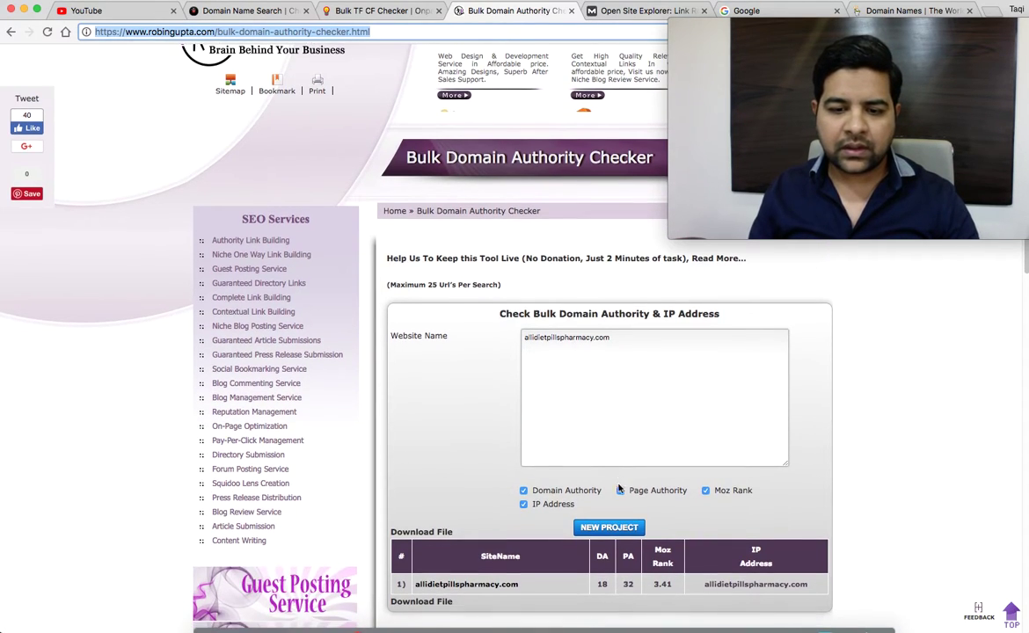
- Look up allidietpillspharmacy.com in Moz Open Site Explorer to load its authority metrics and inbound links
scroll(615, 488, down, 1)
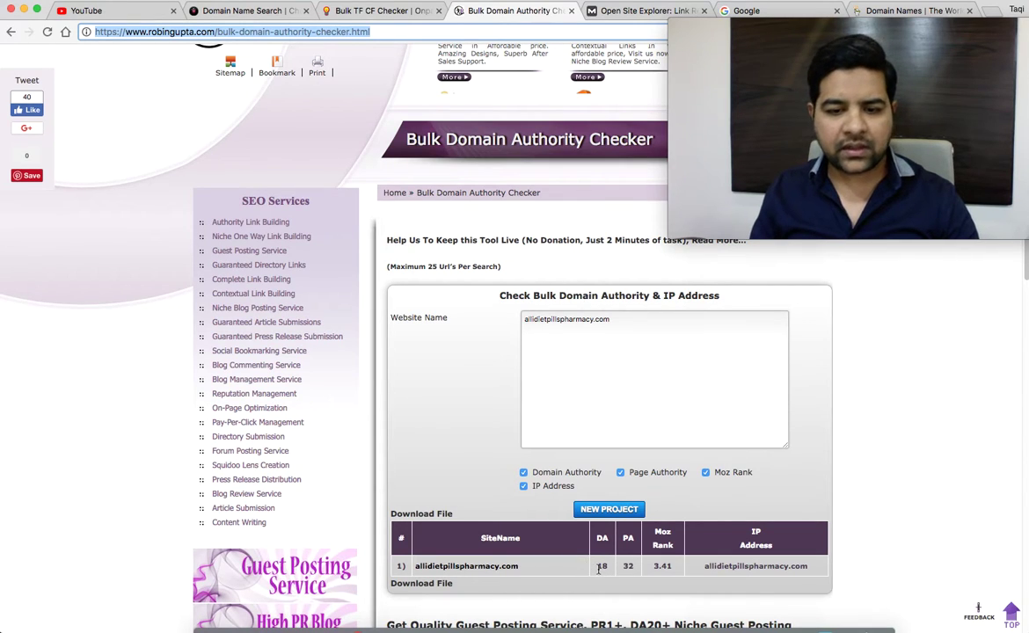
mouse_move(776, 32)
drag(776, 32, 787, 133)
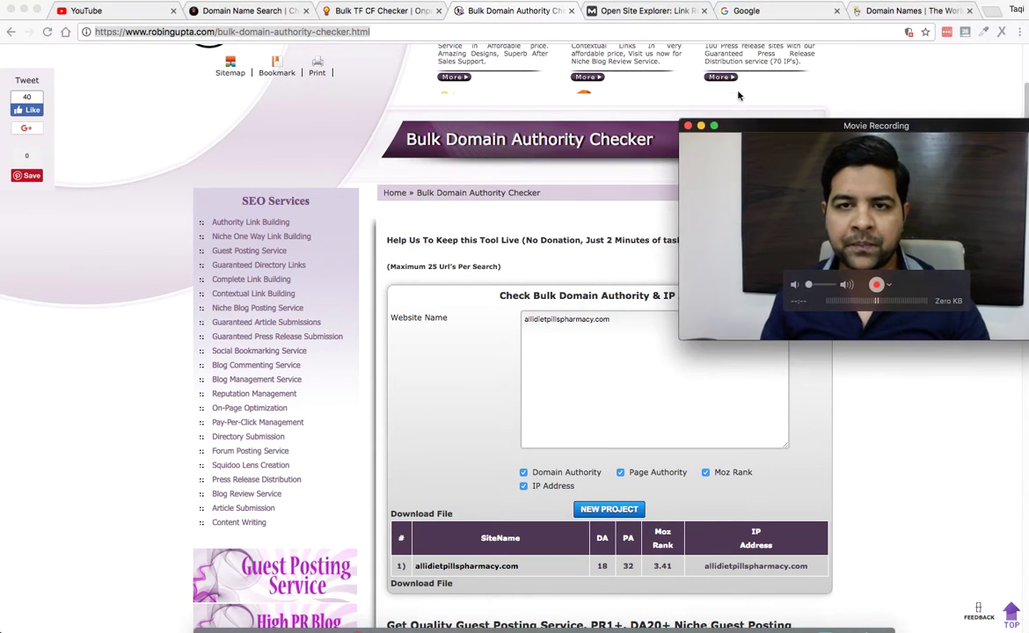
click(647, 10)
drag(723, 123, 19, 444)
triple_click(414, 169)
key(super+v)
click(856, 170)
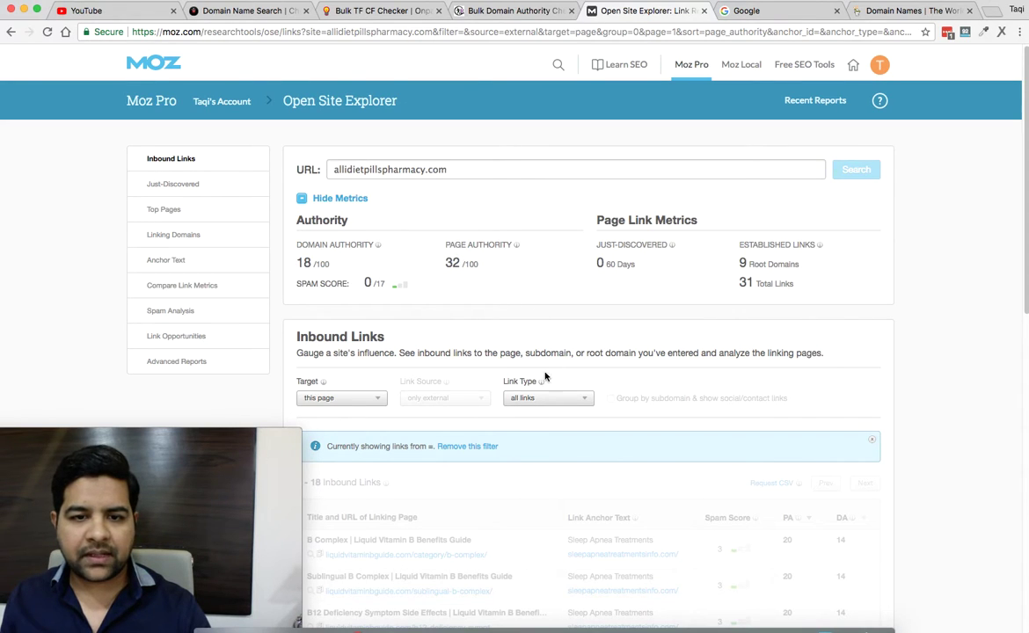
- Review the inbound links of allidietpillspharmacy.com, examining the linking pages, anchor texts and authority scores
scroll(549, 373, down, 3)
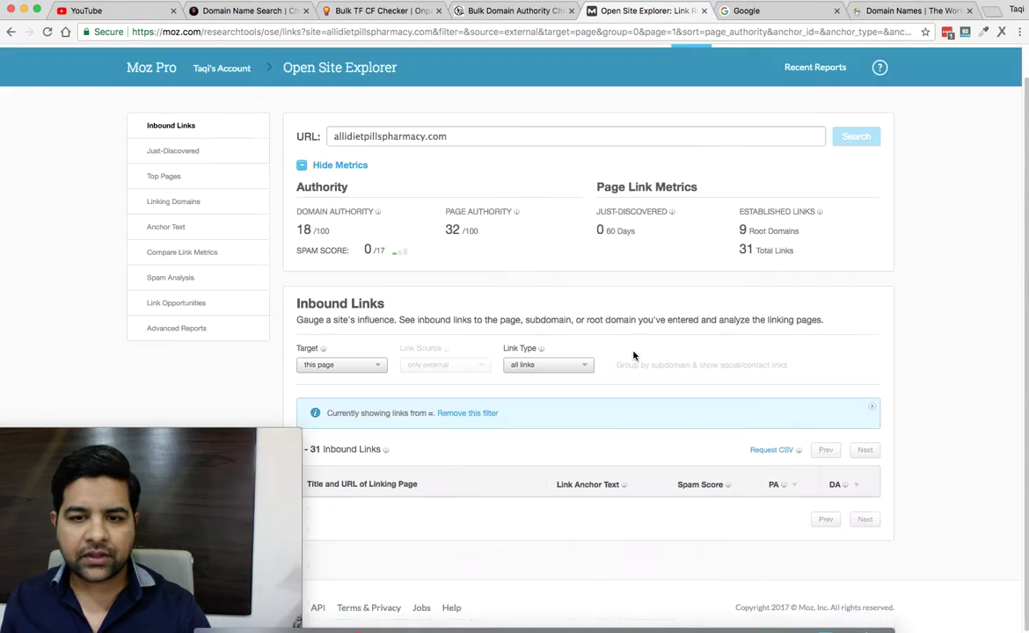
scroll(633, 369, down, 3)
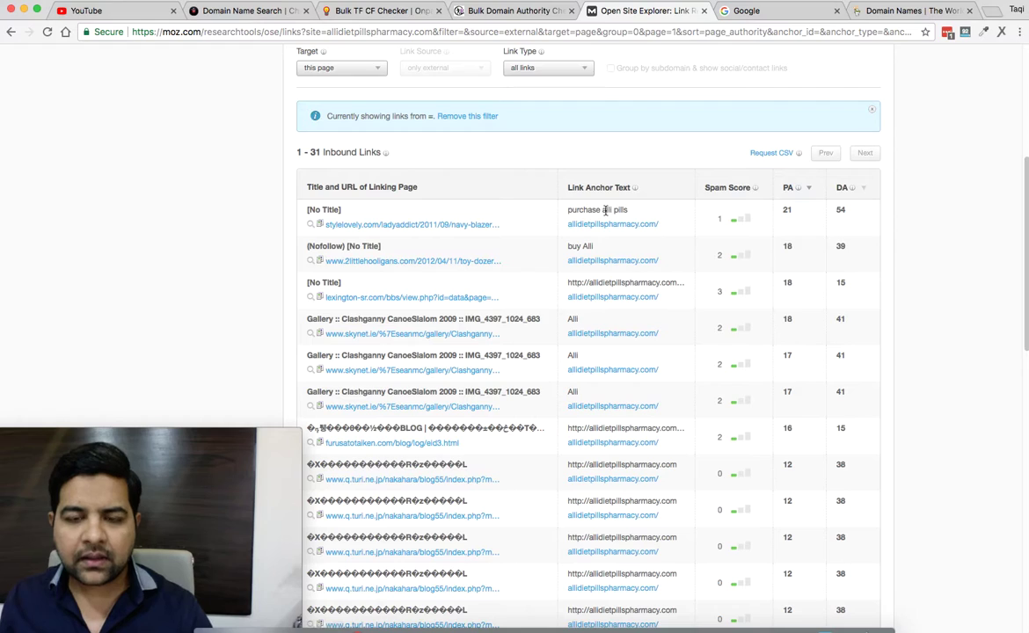
double_click(586, 247)
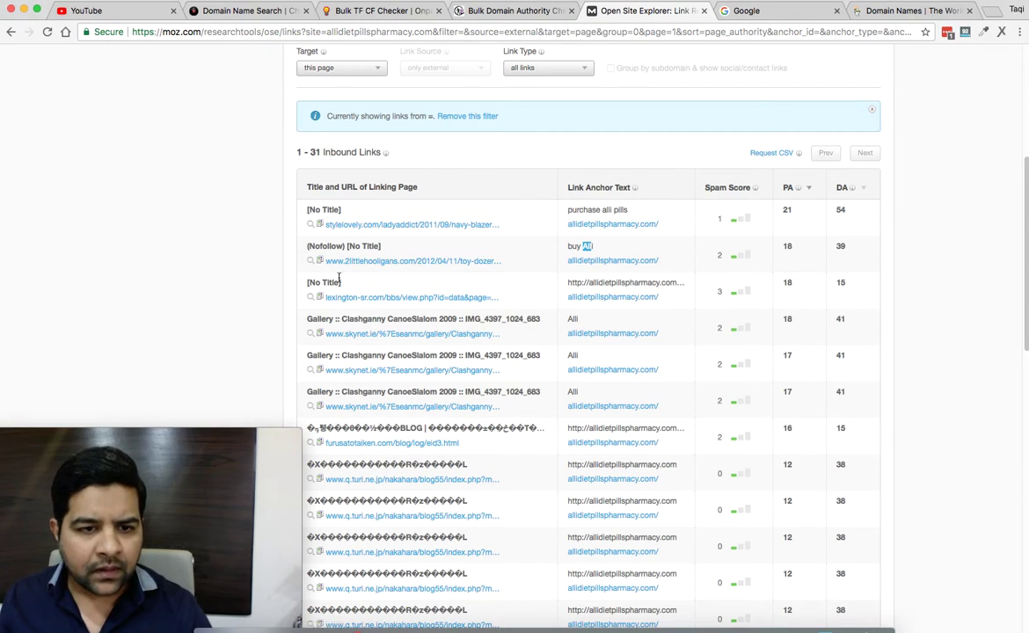
scroll(628, 447, down, 5)
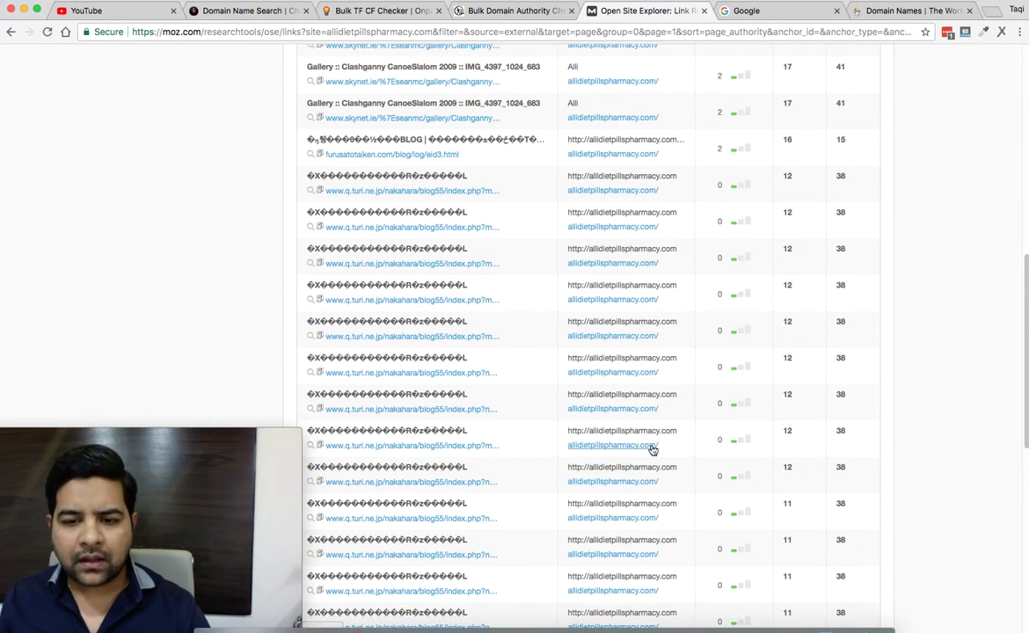
scroll(607, 448, down, 2)
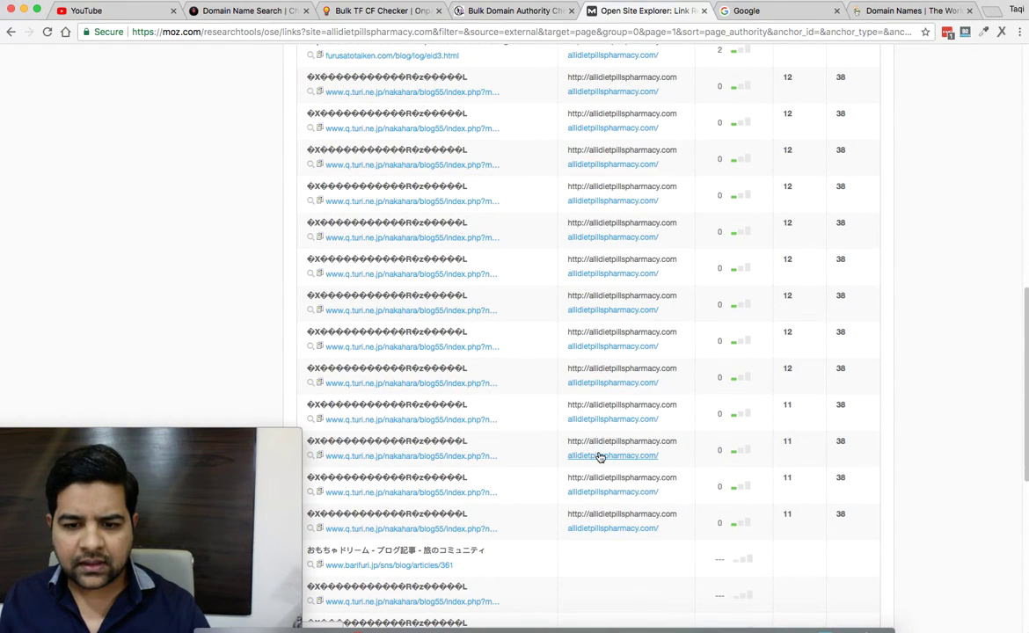
scroll(562, 467, down, 2)
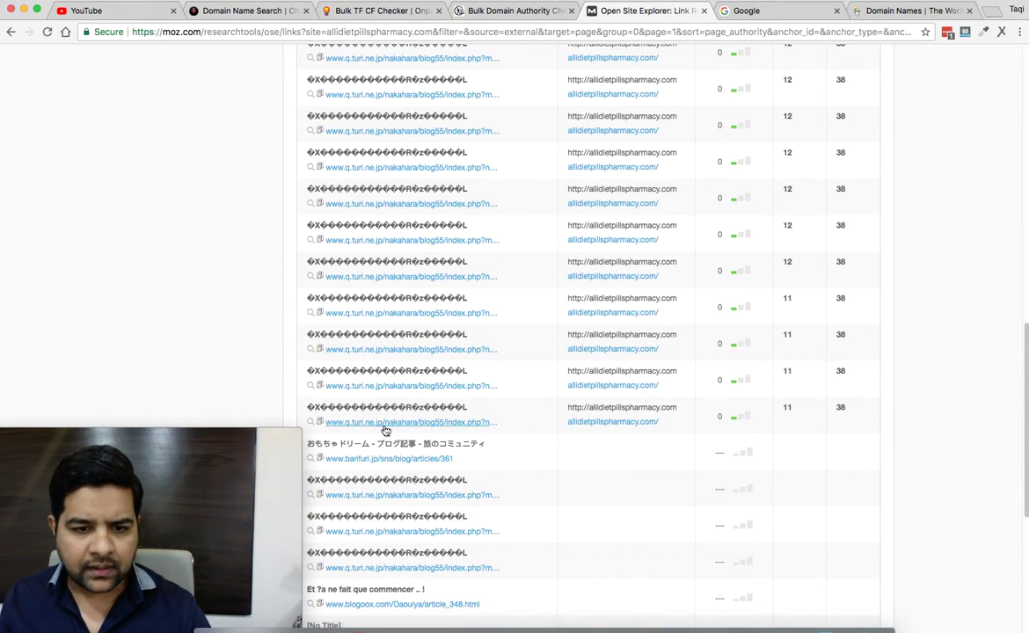
scroll(387, 293, up, 2)
scroll(387, 293, up, 10)
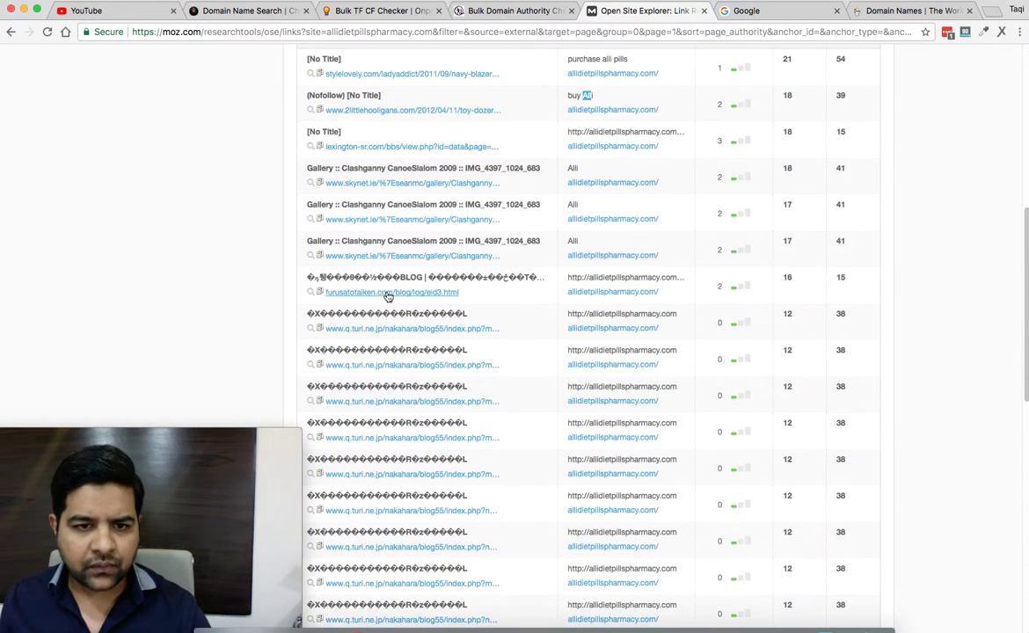
scroll(446, 426, down, 4)
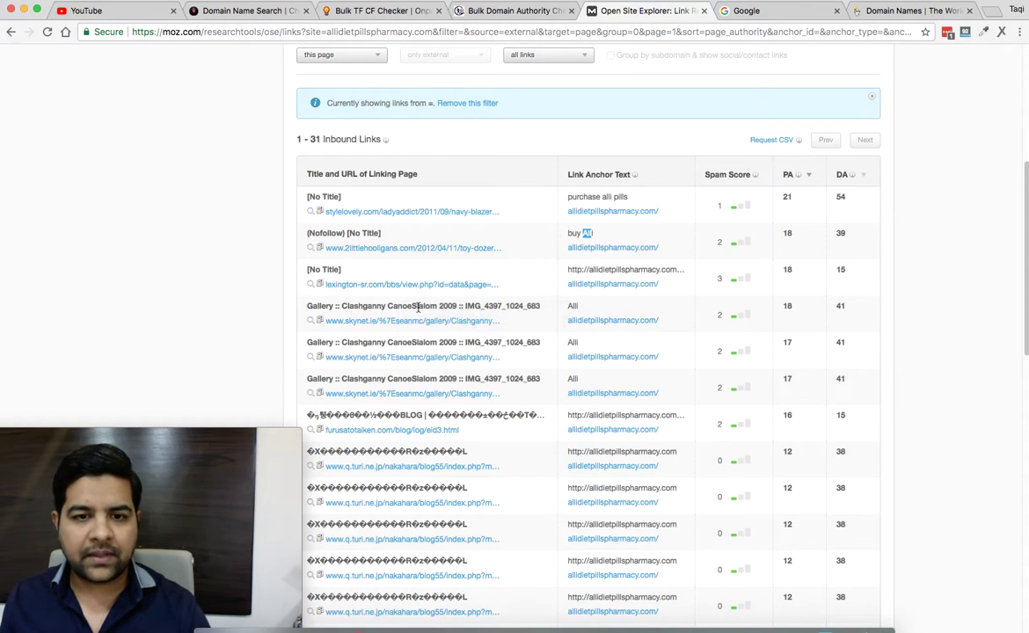
scroll(419, 316, down, 5)
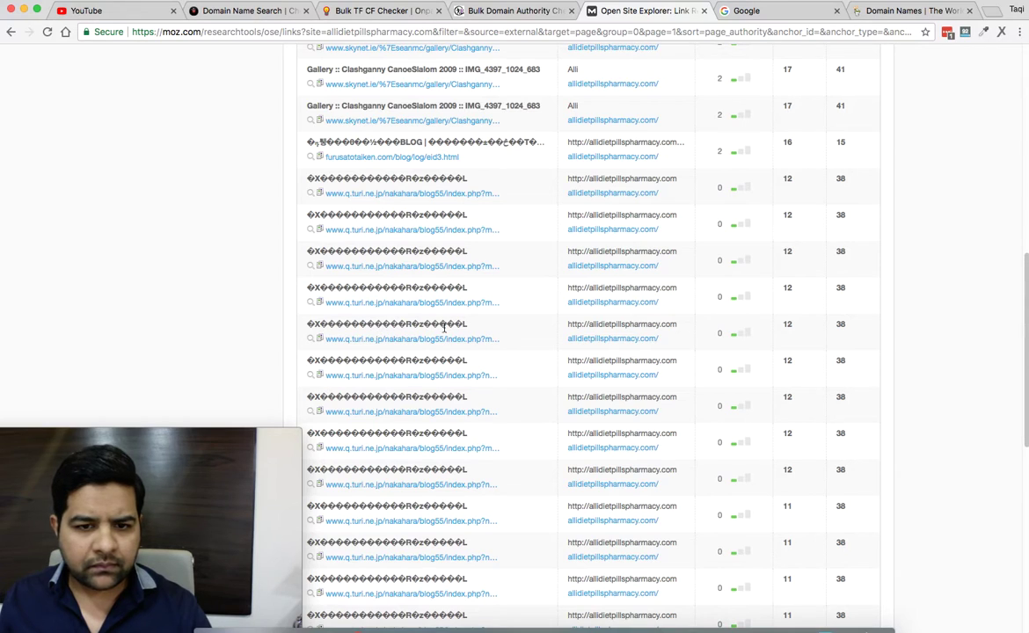
click(476, 341)
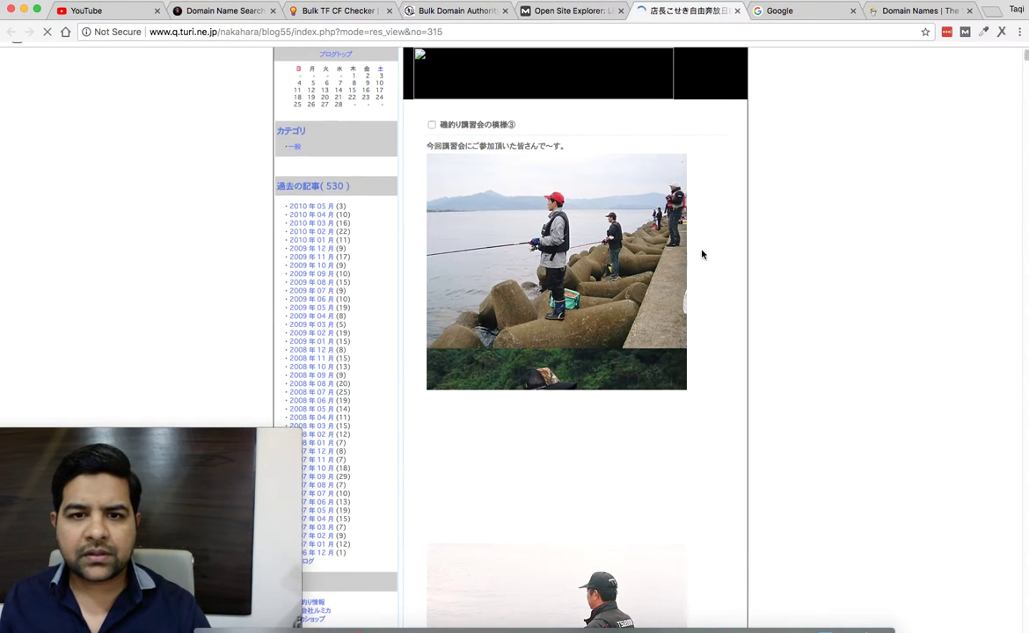
click(737, 12)
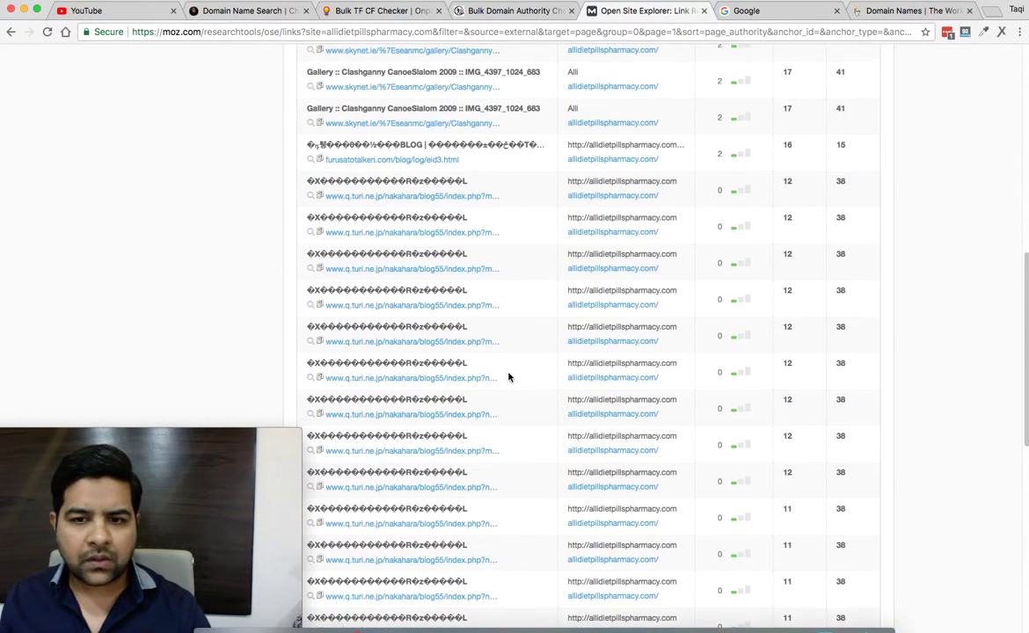
scroll(507, 370, up, 10)
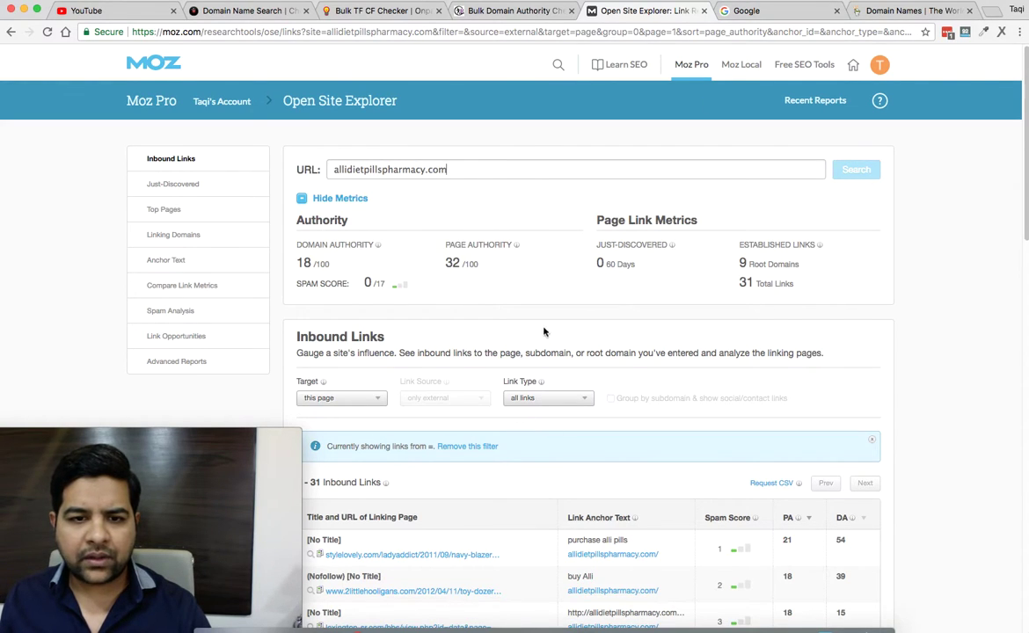
- Check the Trust Flow of allidietpillspharmacy.com in the TF and CF results, and re-examine its anchor texts in Open Site Explorer
click(374, 10)
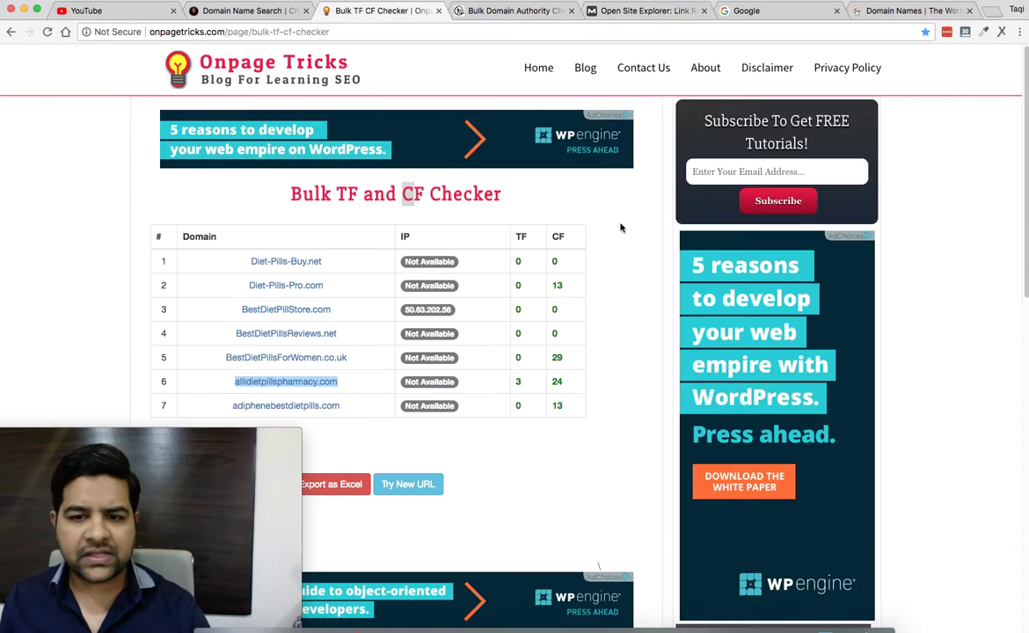
click(514, 383)
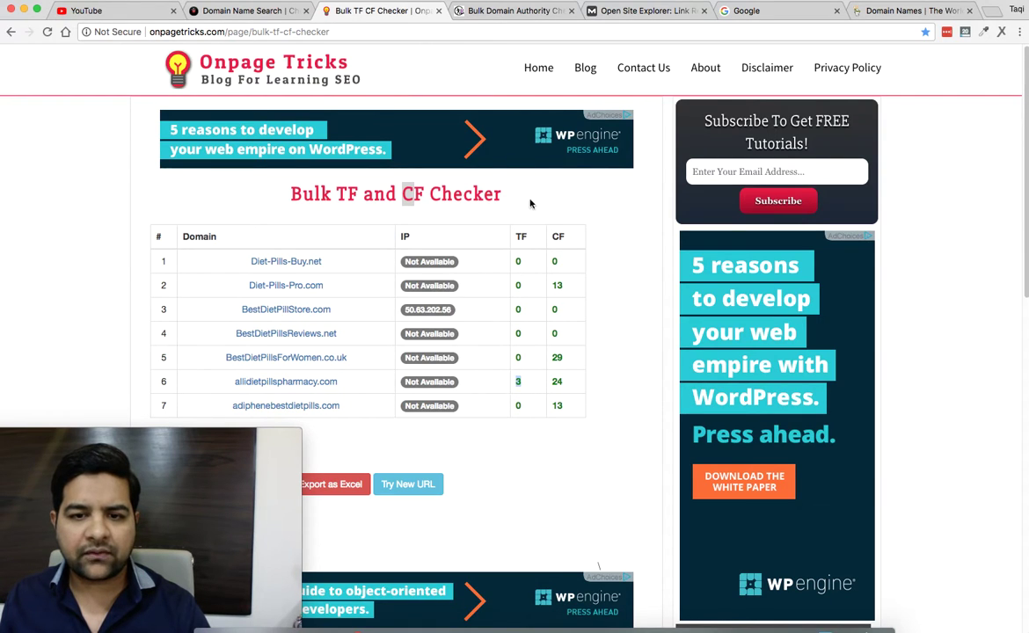
click(616, 10)
scroll(423, 319, down, 5)
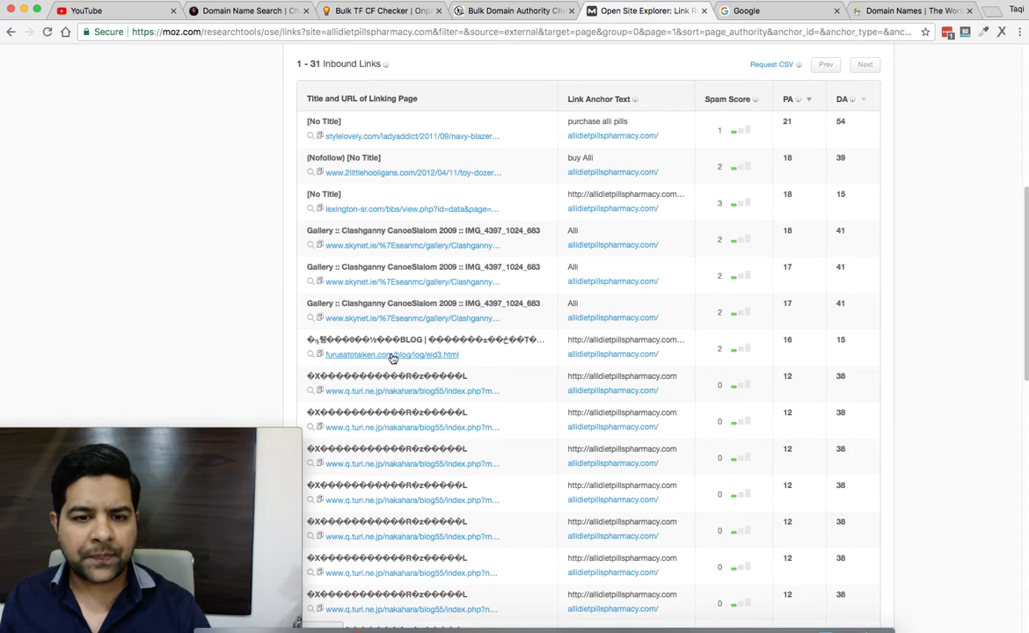
drag(393, 341, 511, 333)
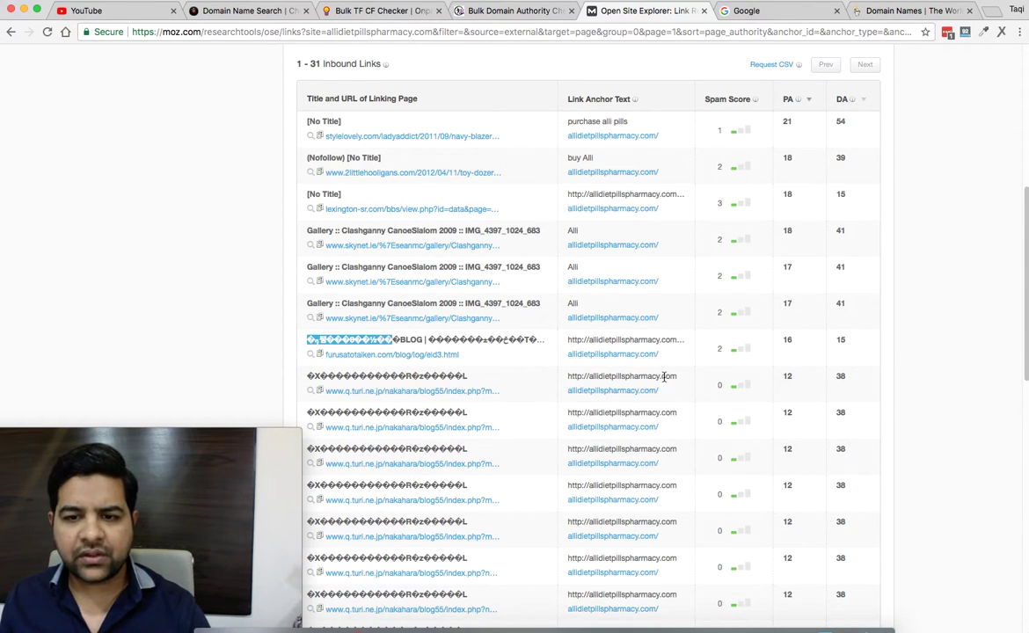
drag(681, 382, 596, 375)
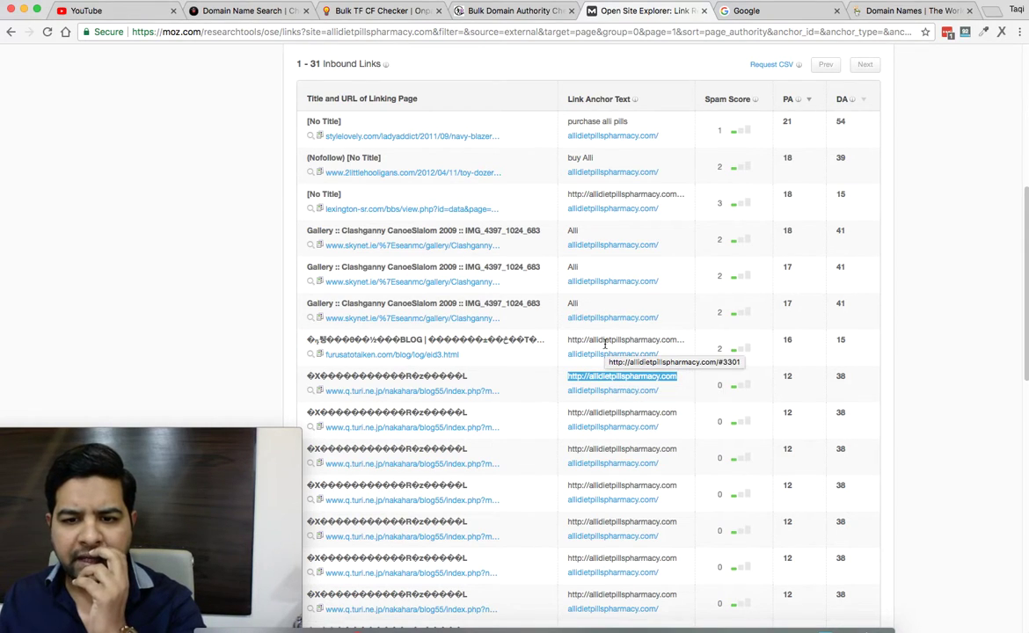
drag(580, 304, 559, 268)
drag(591, 233, 538, 231)
scroll(616, 466, down, 8)
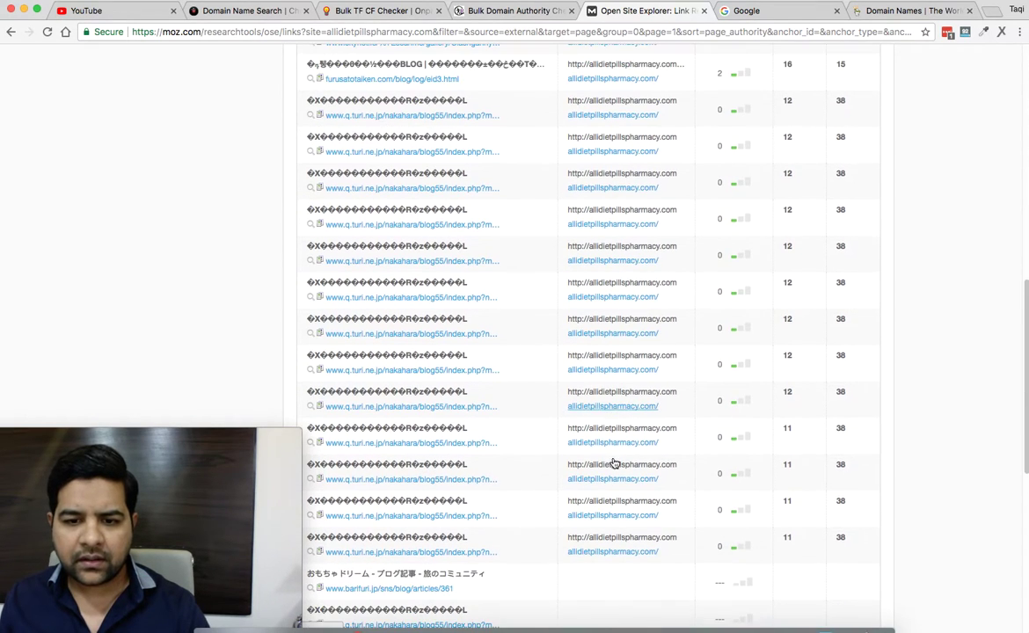
scroll(640, 415, up, 15)
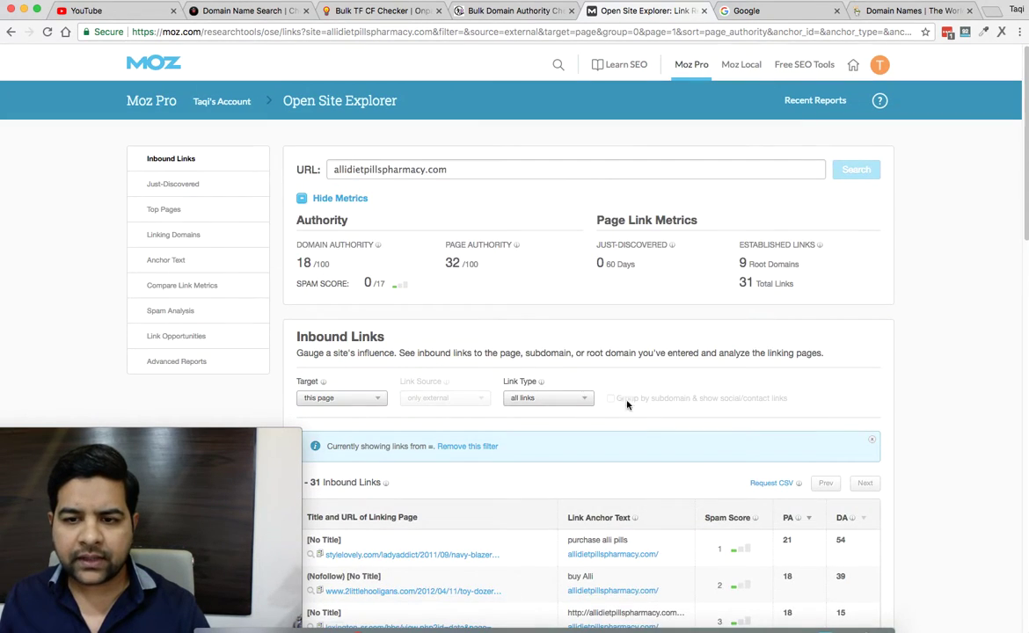
click(748, 11)
text(www.)
text(allidietpillspharmacy.com)
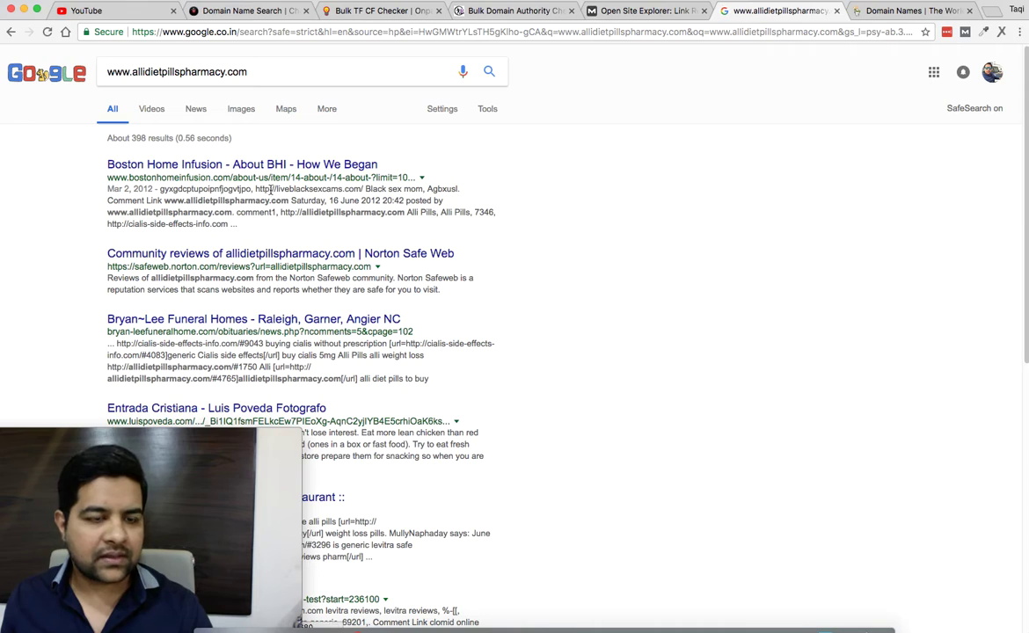
drag(132, 72, 280, 72)
key(super+c)
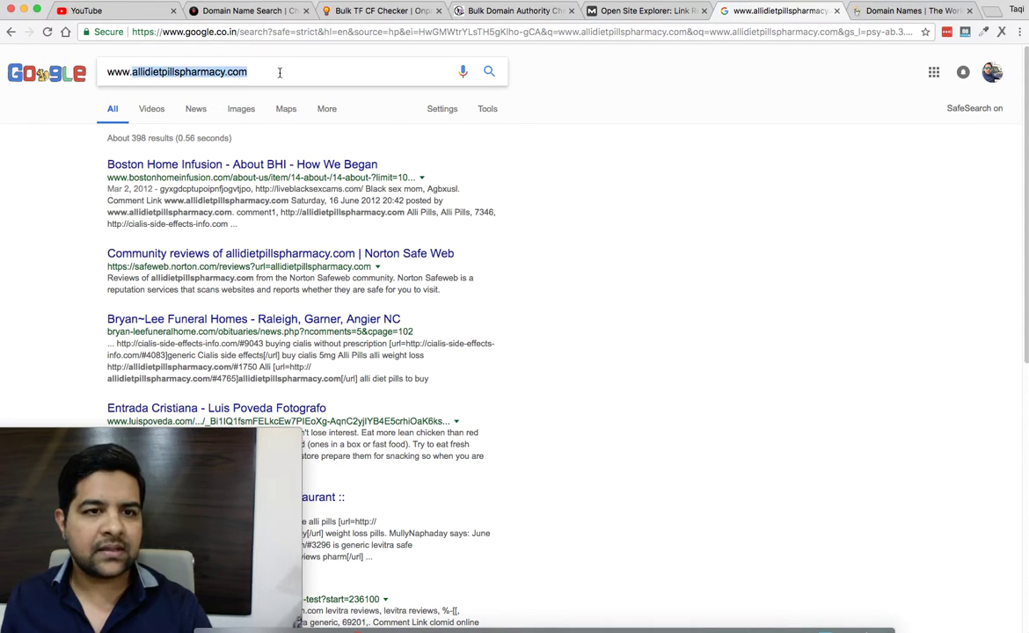
key(BackSpace)
text(leads)
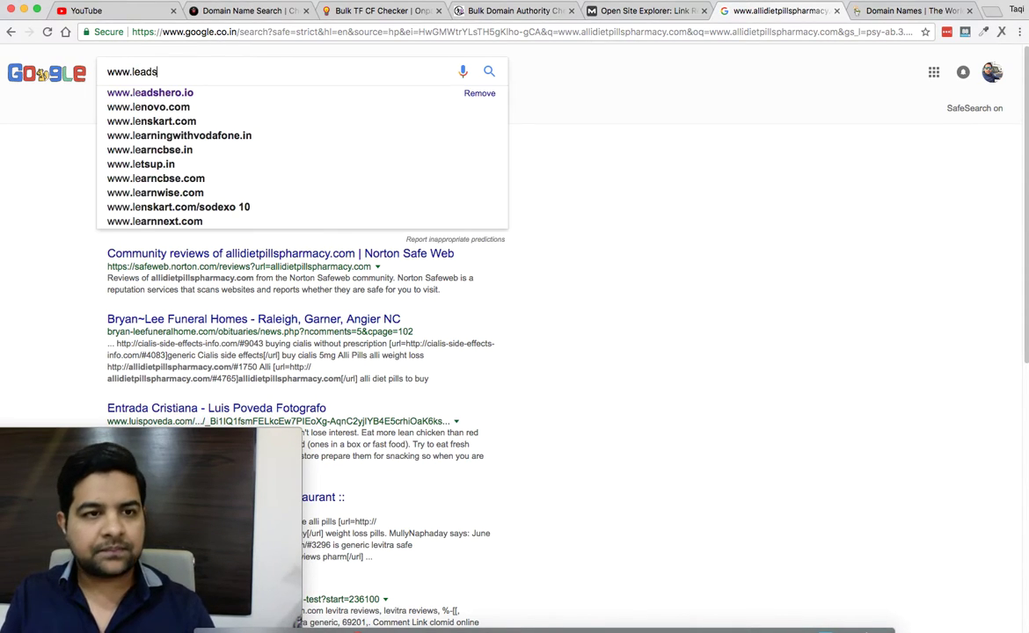
text(hero.io)
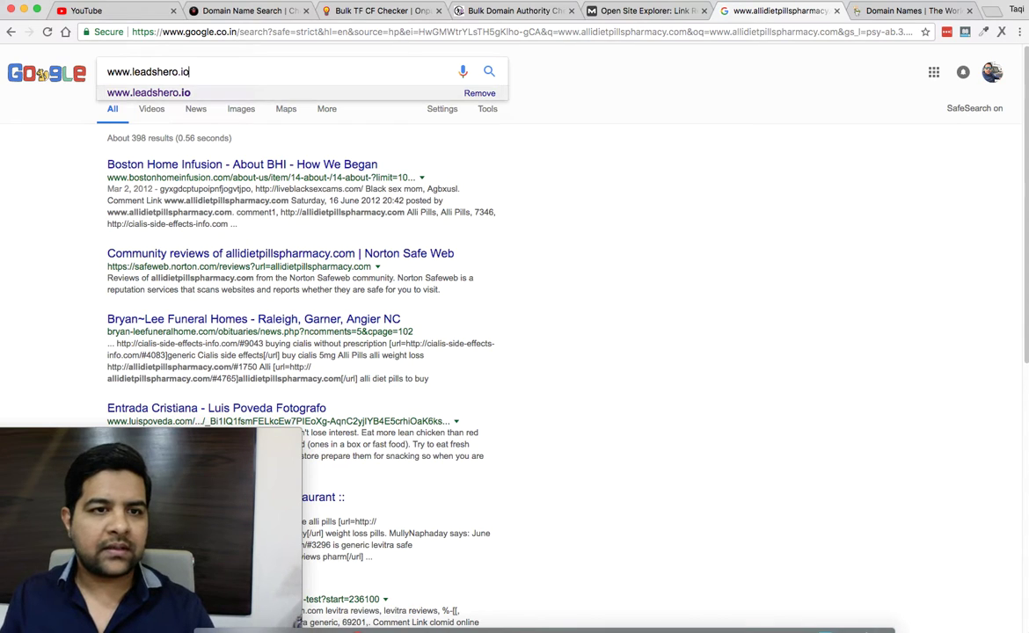
key(Return)
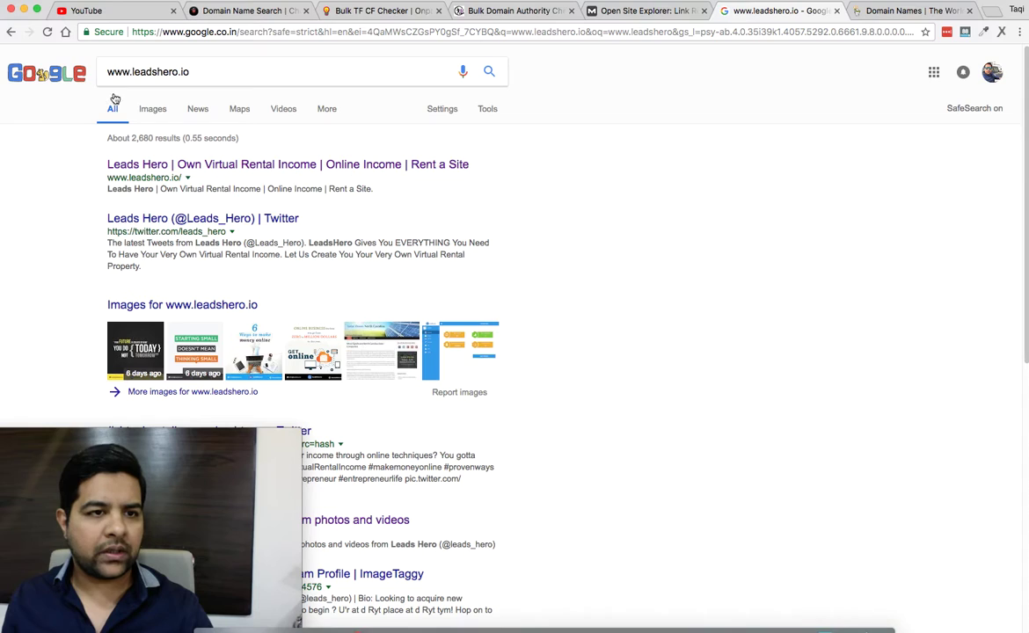
text(site:)
key(Return)
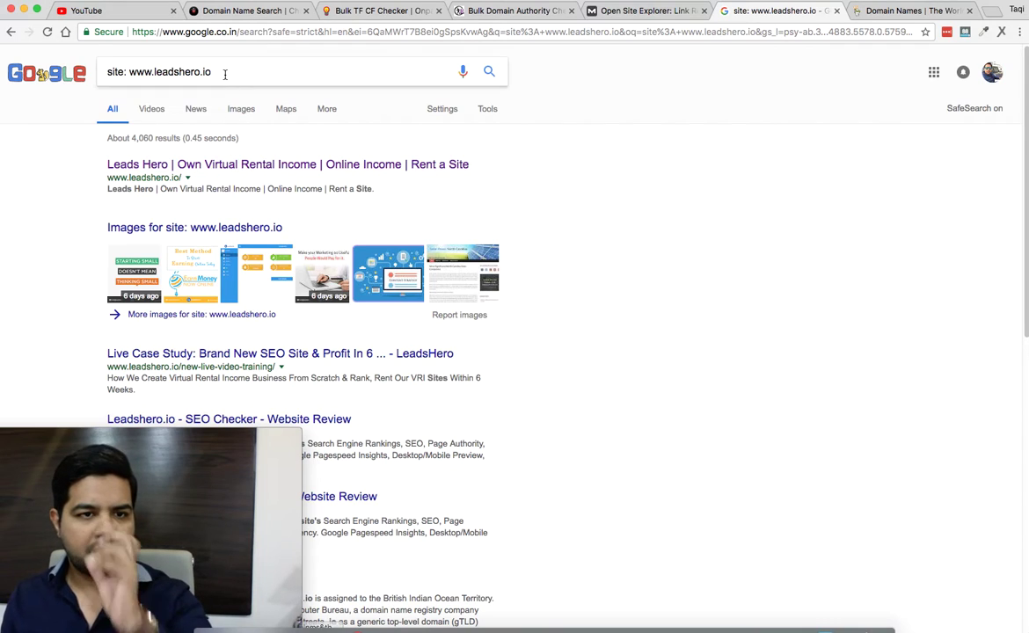
- Search Google for site: allidietpillspharmacy.com, inspect the first result's address and go back to the leadshero.io results for comparison
drag(220, 71, 44, 75)
text(www.)
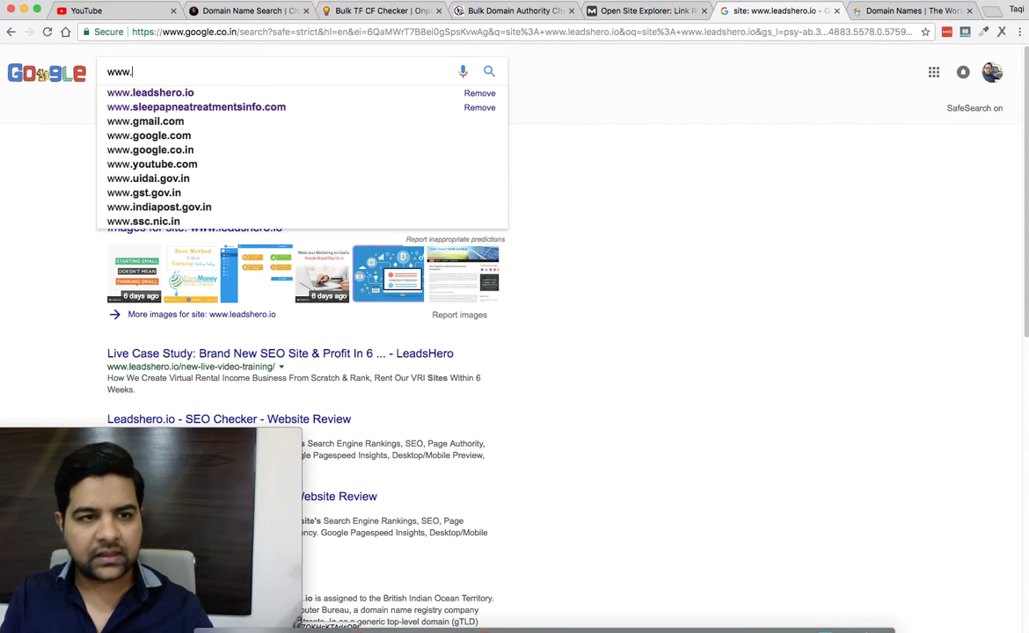
key(BackSpace)
key(BackSpace)
key(BackSpace)
text(site:)
key(super+v)
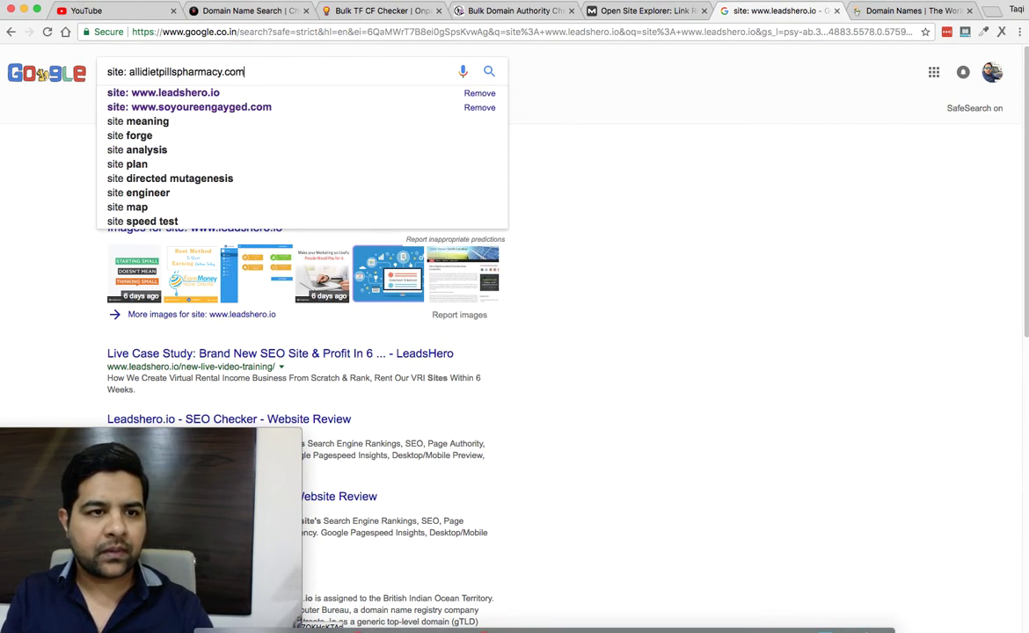
key(Return)
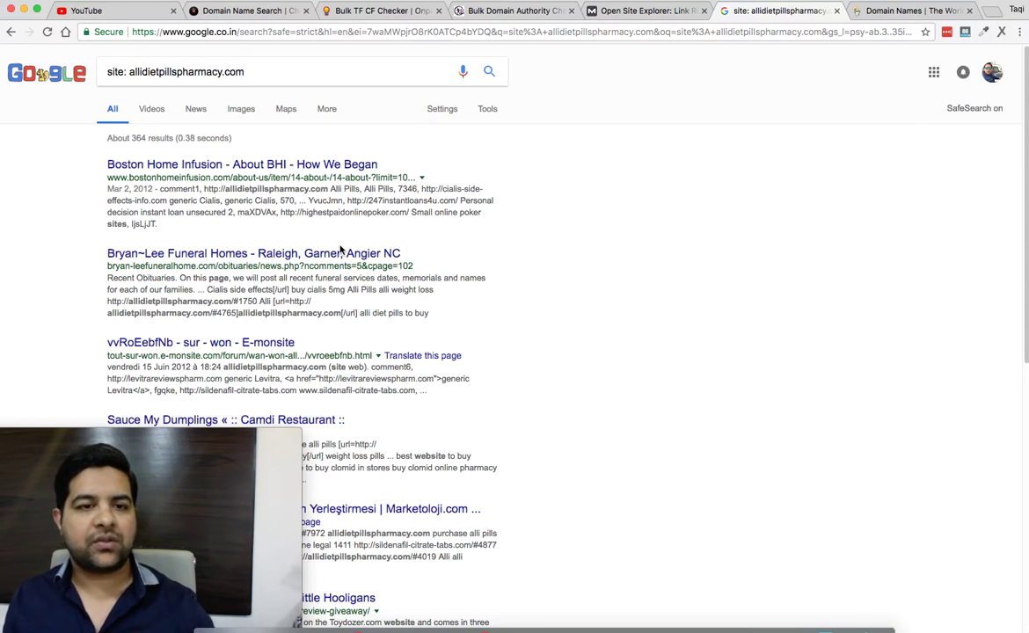
drag(235, 178, 415, 178)
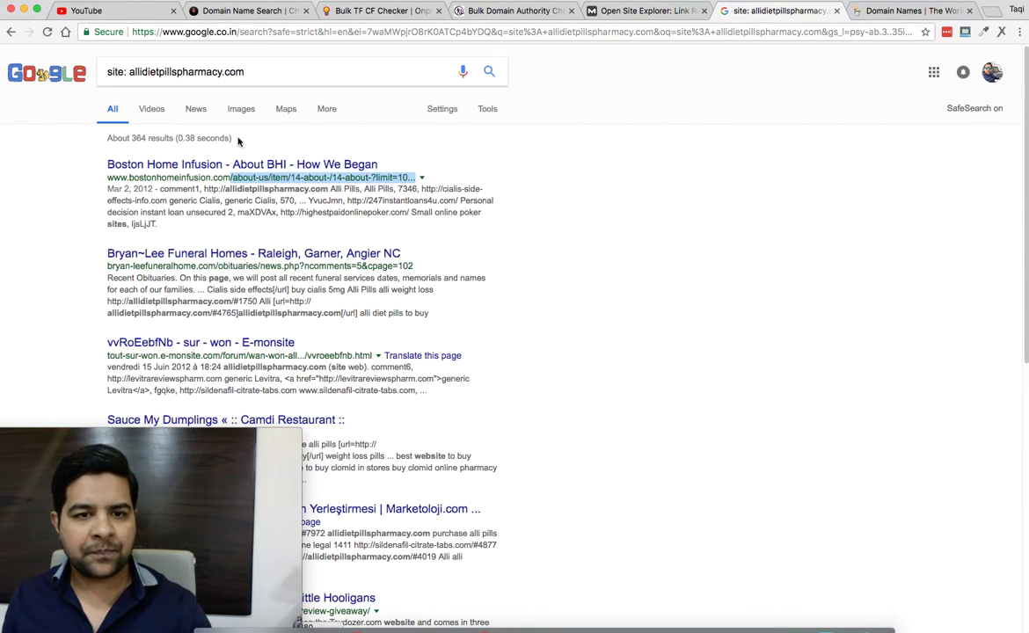
click(11, 33)
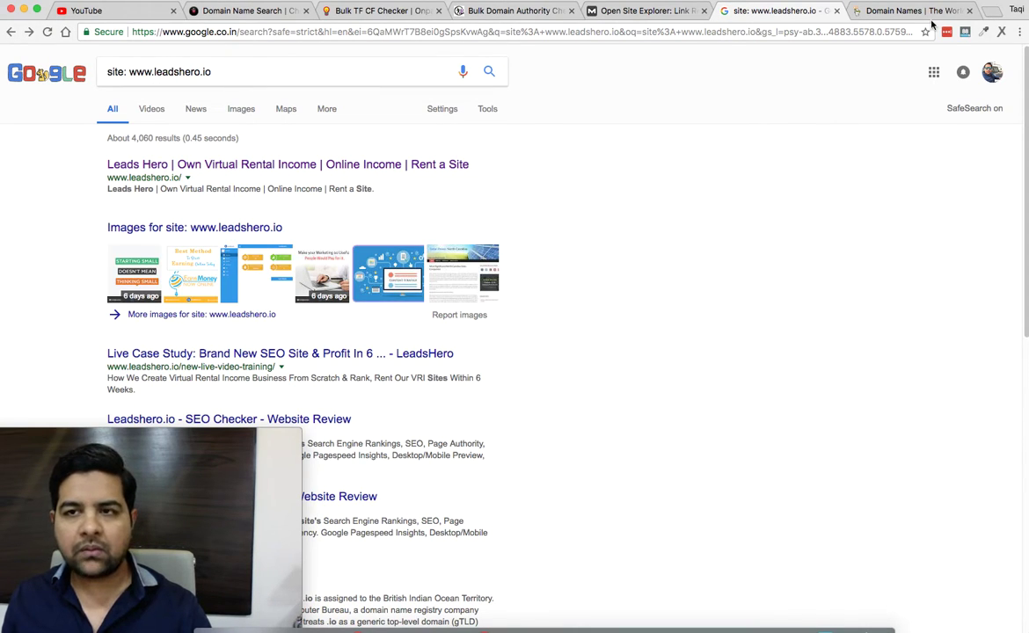
- Check the availability of allidietpillspharmacy.com with the GoDaddy domain search
click(906, 11)
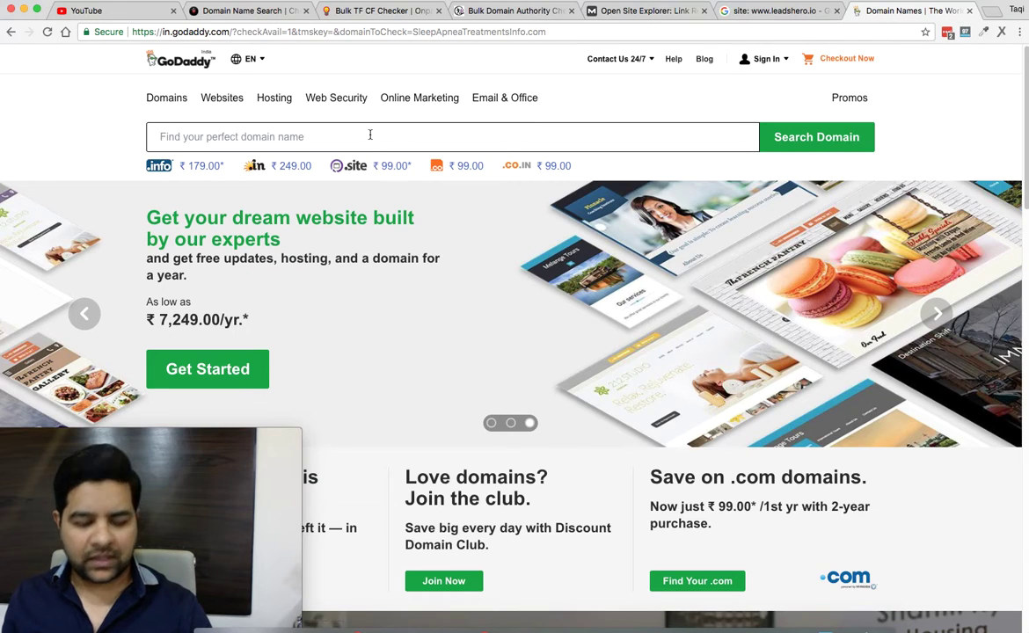
click(371, 136)
key(ctrl+v)
click(791, 136)
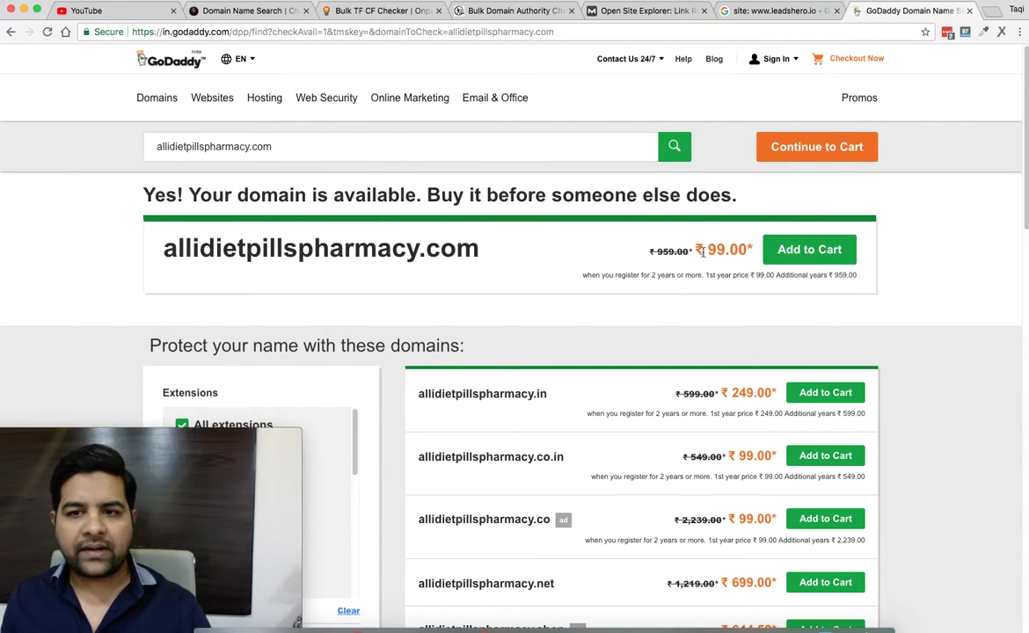
- Search ExpiredDomains.net for expired domains matching internet marketing
click(475, 11)
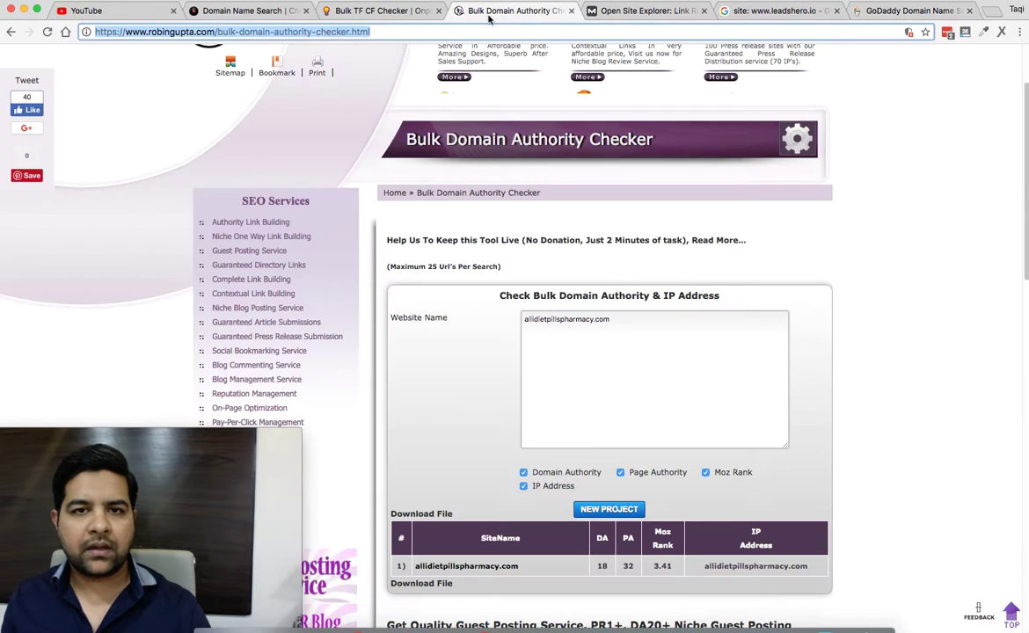
click(378, 12)
click(197, 10)
scroll(264, 299, down, 3)
scroll(443, 255, up, 3)
click(692, 90)
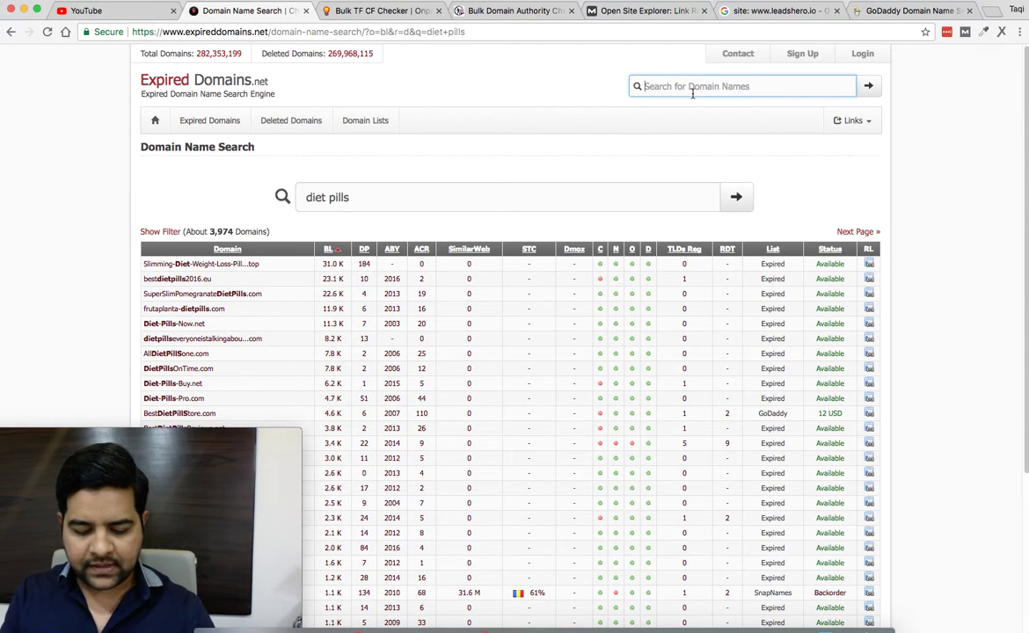
text(l)
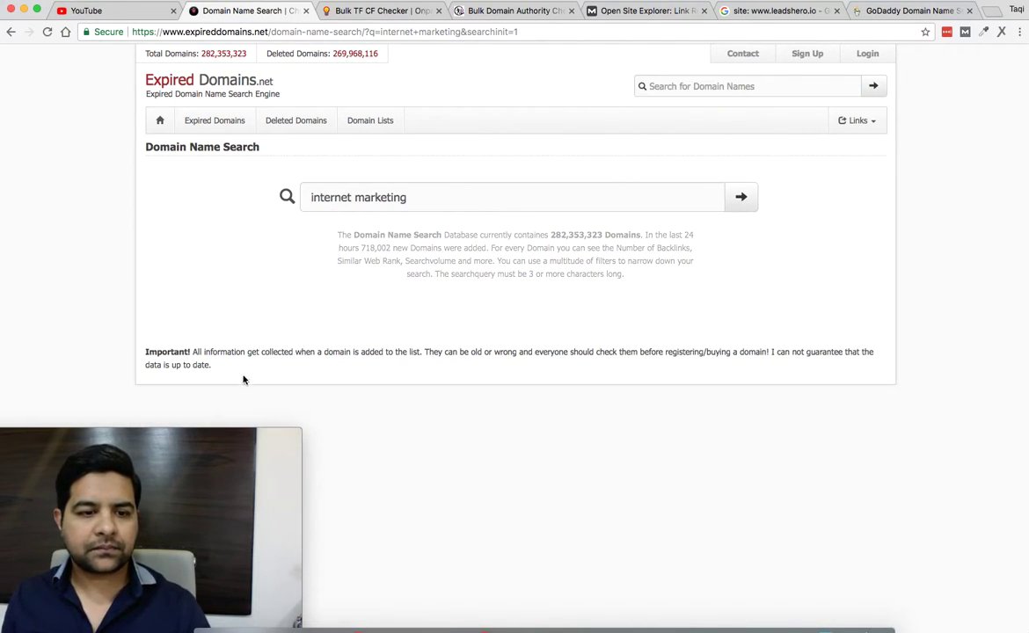
drag(202, 400, 982, 11)
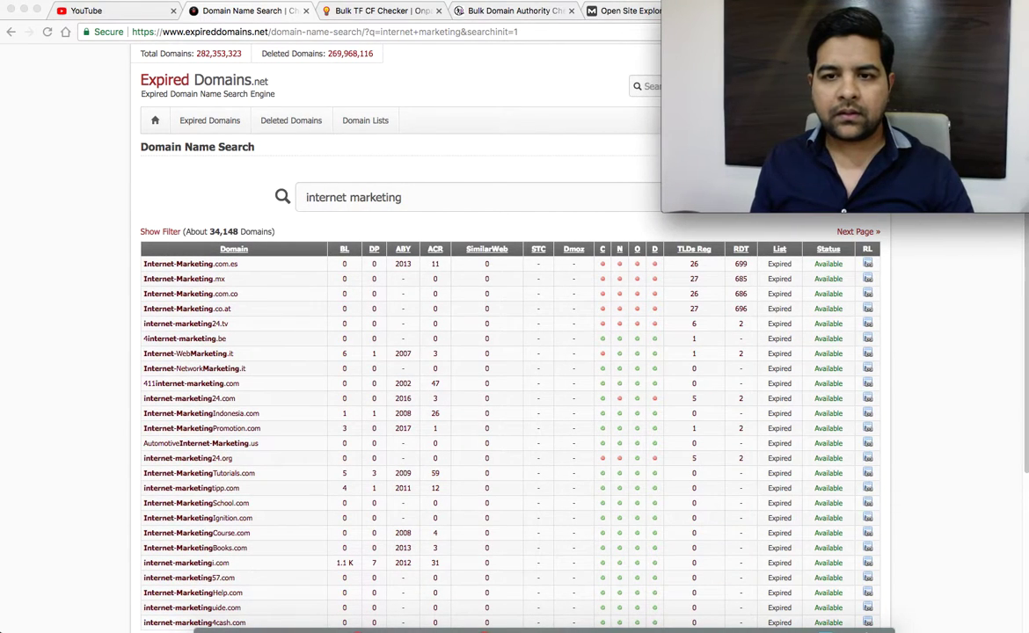
- Copy the first eight internet marketing rows, Internet-Marketing.com.es to Internet-NetworkMarketing.it, and paste them into a new Bulk TF and CF Checker query
scroll(254, 381, down, 2)
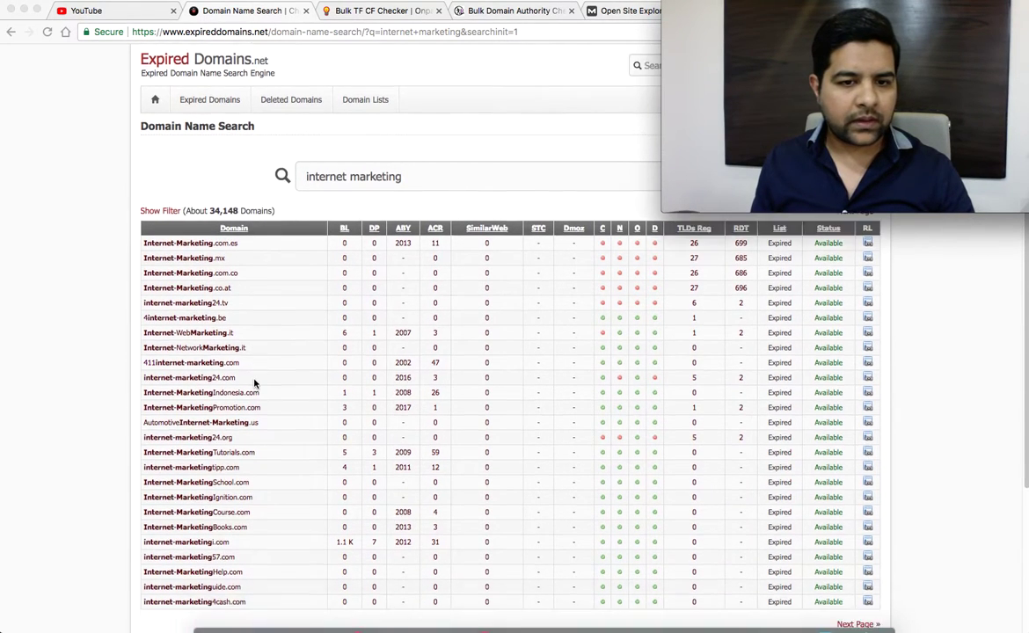
scroll(360, 360, down, 5)
scroll(361, 351, up, 7)
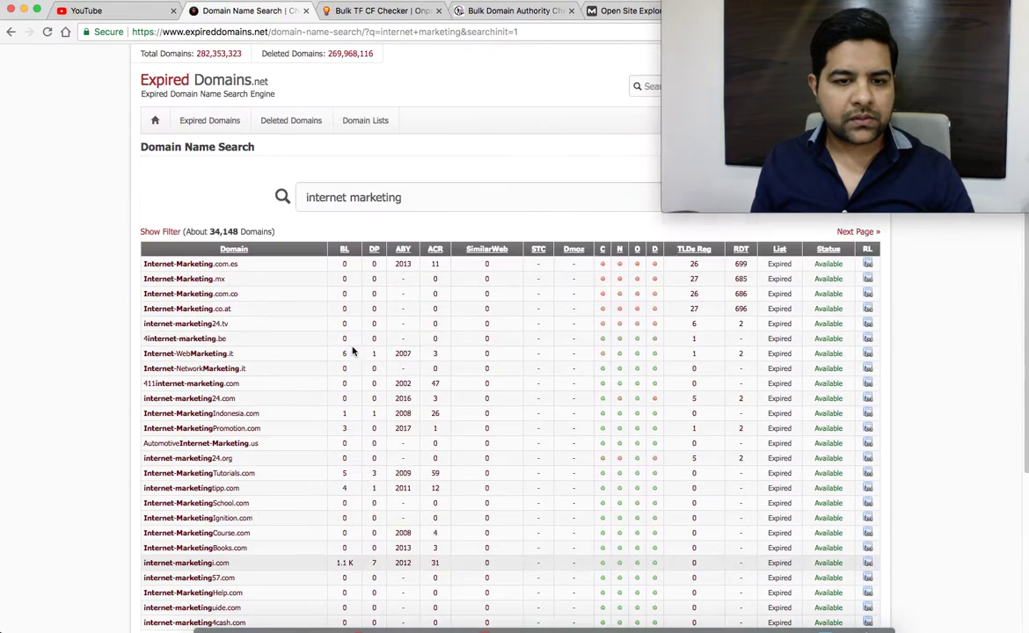
drag(255, 370, 144, 263)
key(super+c)
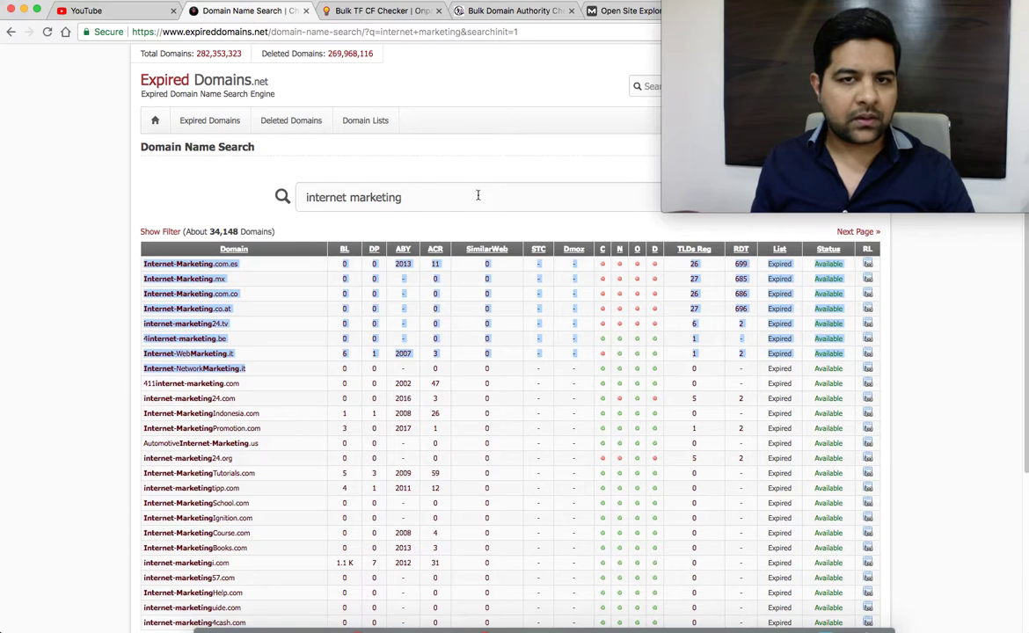
click(423, 23)
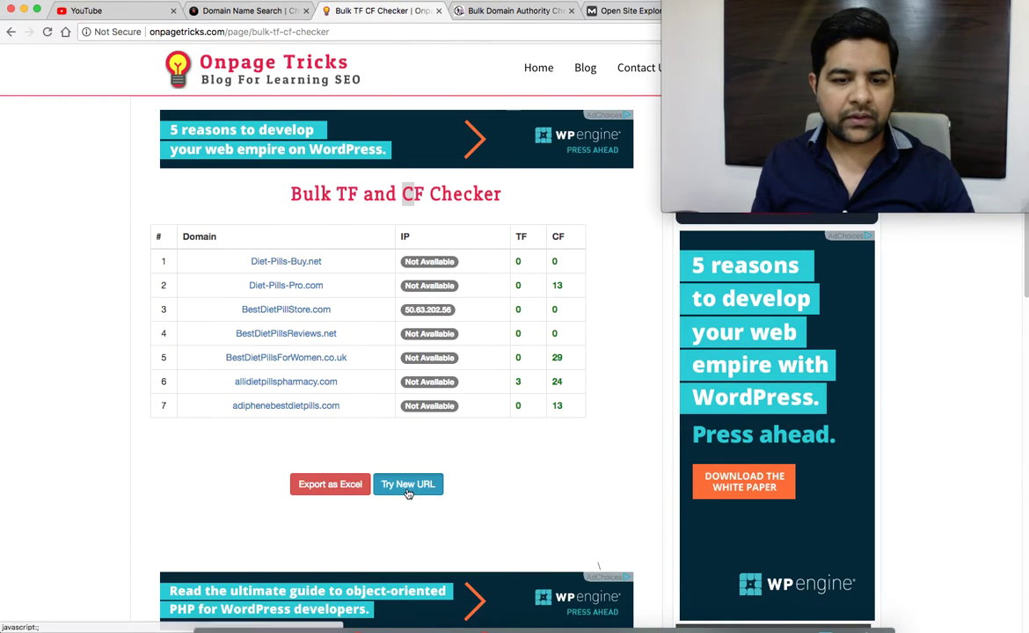
key(super+v)
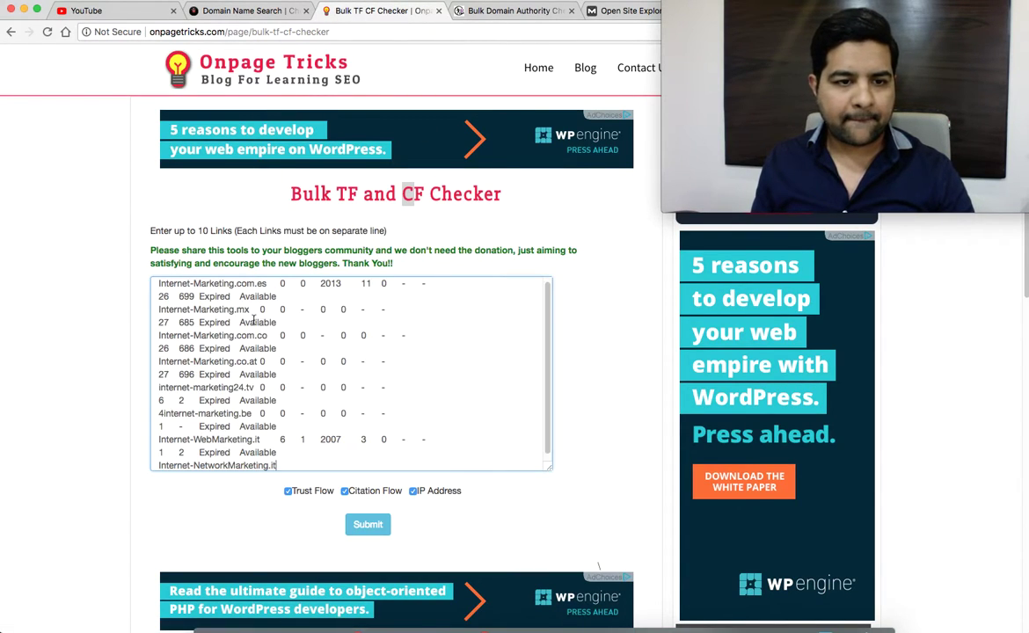
- Strip the pasted internet marketing list down to bare domain names and run the Trust Flow and Citation Flow check
drag(267, 285, 282, 378)
key(BackSpace)
key(BackSpace)
key(BackSpace)
key(BackSpace)
key(BackSpace)
key(BackSpace)
key(BackSpace)
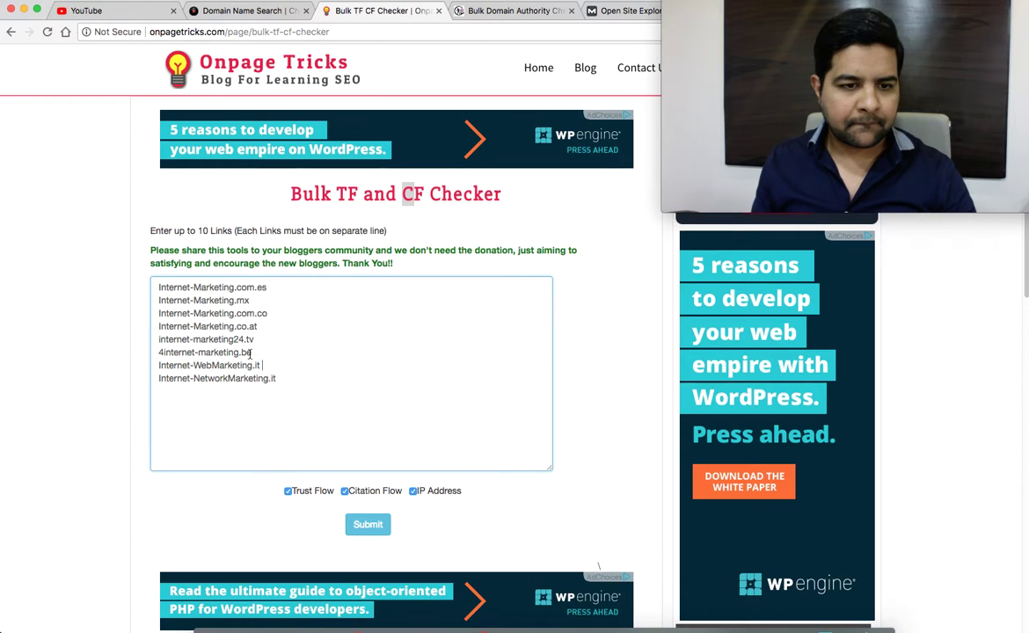
click(368, 525)
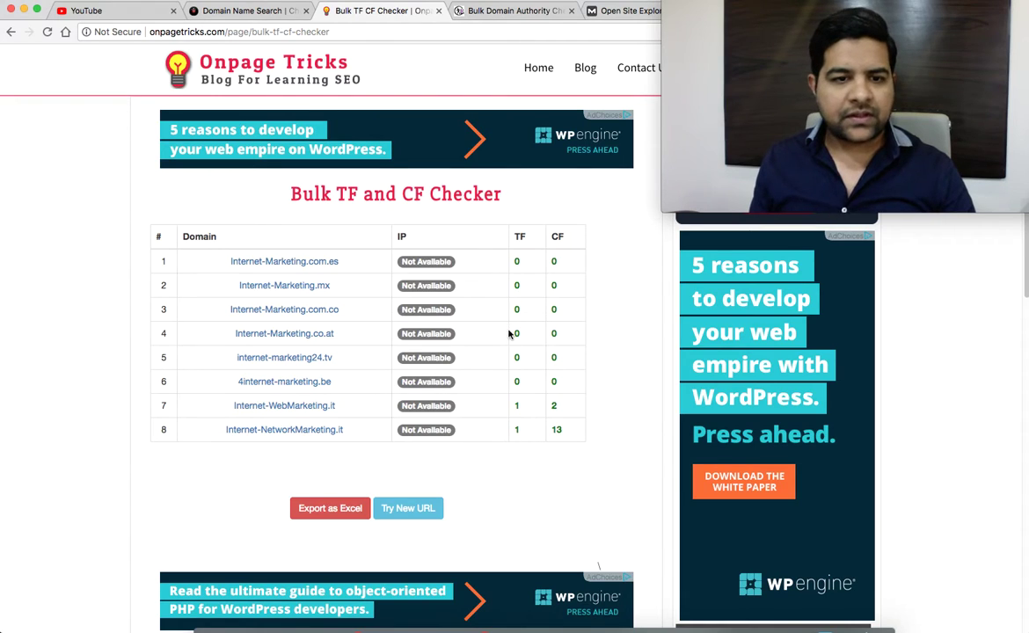
- Go back to the ExpiredDomains.net home page and look through the statistics for expired .biz domains
click(240, 12)
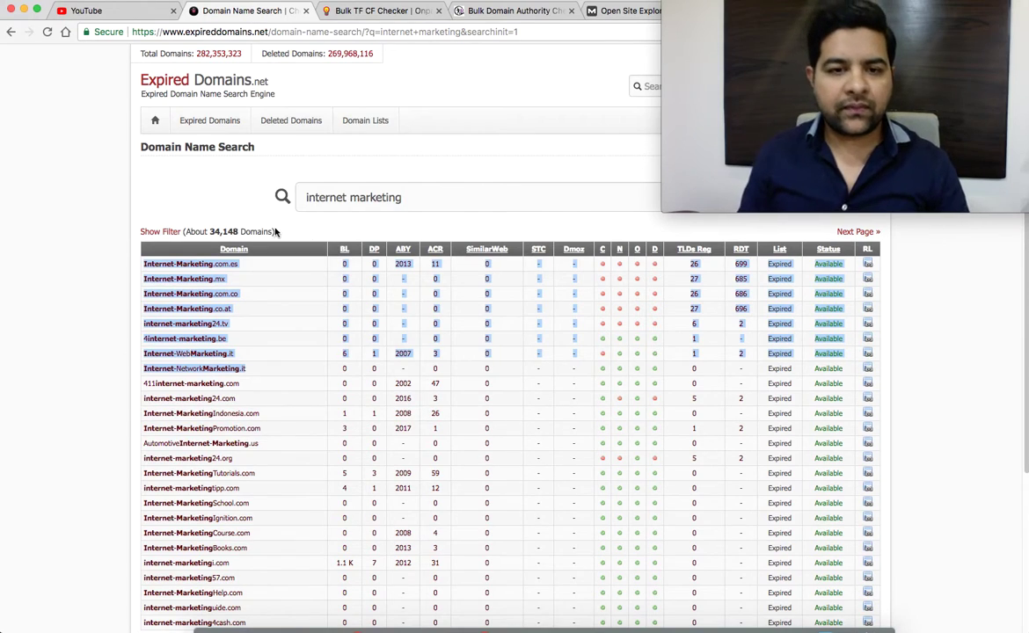
click(402, 12)
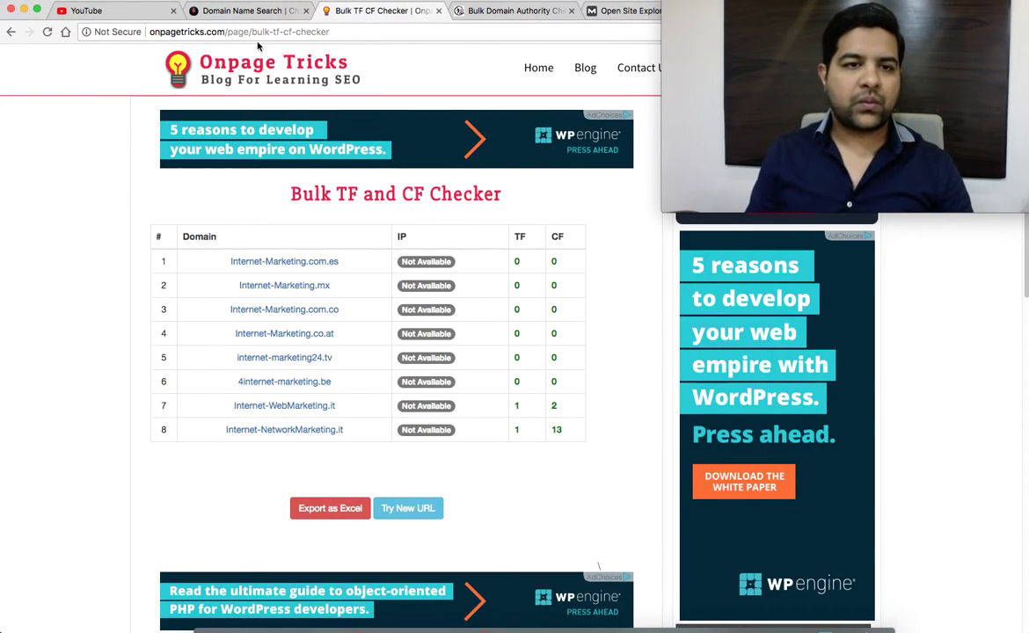
click(242, 11)
click(252, 76)
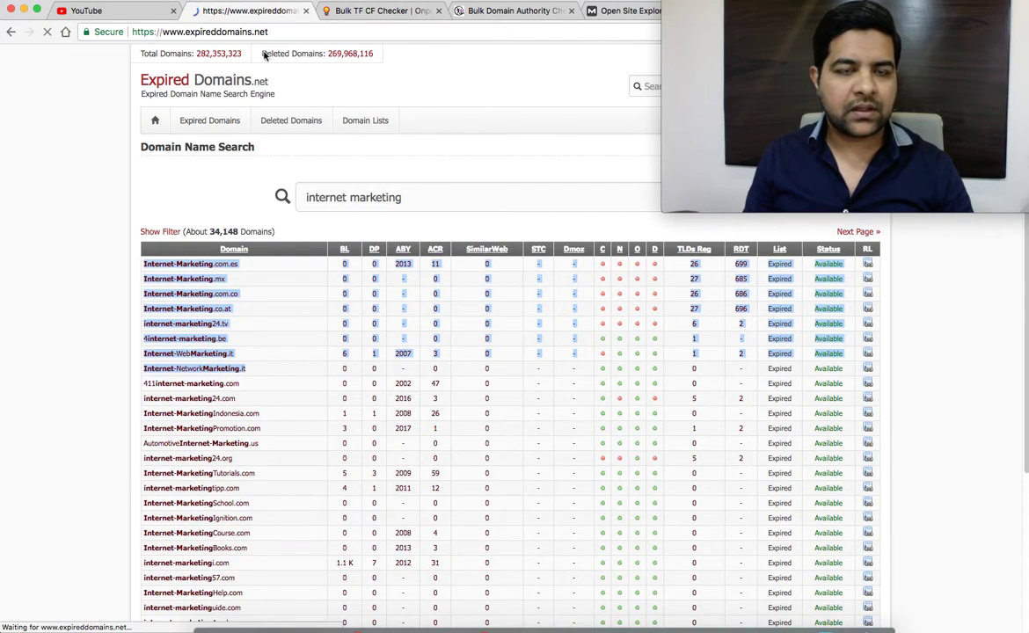
scroll(475, 360, down, 15)
scroll(426, 376, down, 15)
click(372, 193)
scroll(264, 414, down, 3)
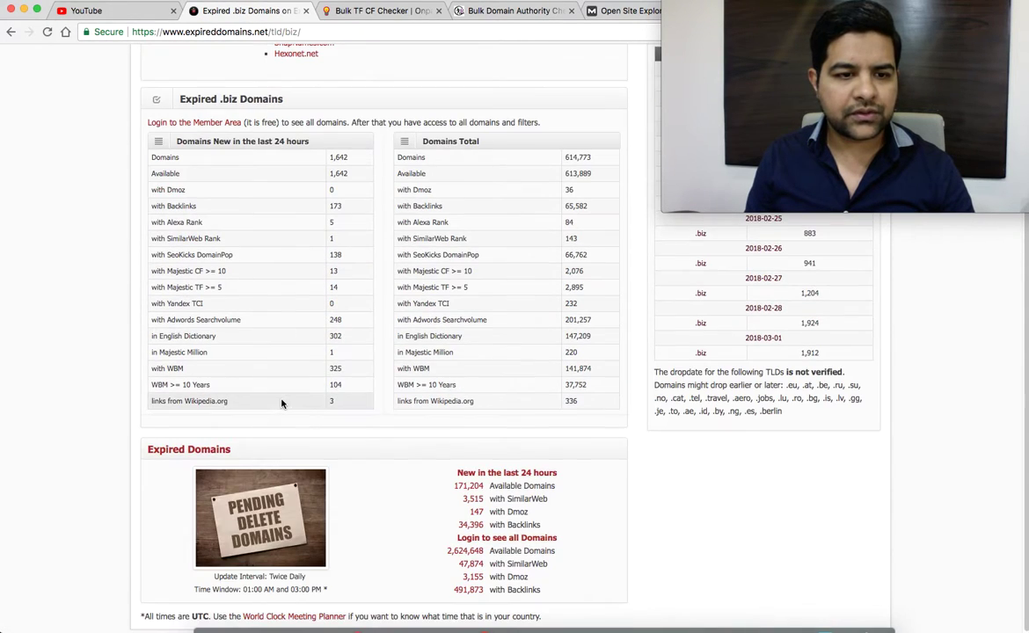
scroll(352, 255, up, 3)
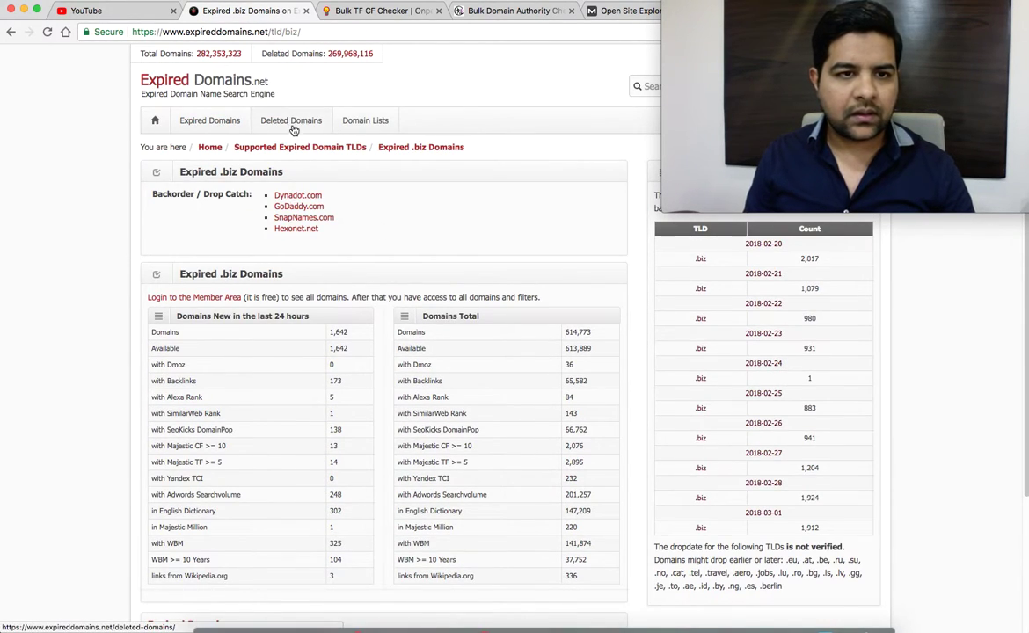
- Open the Expired Domains list, sort it by most backlinks, and select the rows from fisa.pl to flhxcm.com
click(191, 124)
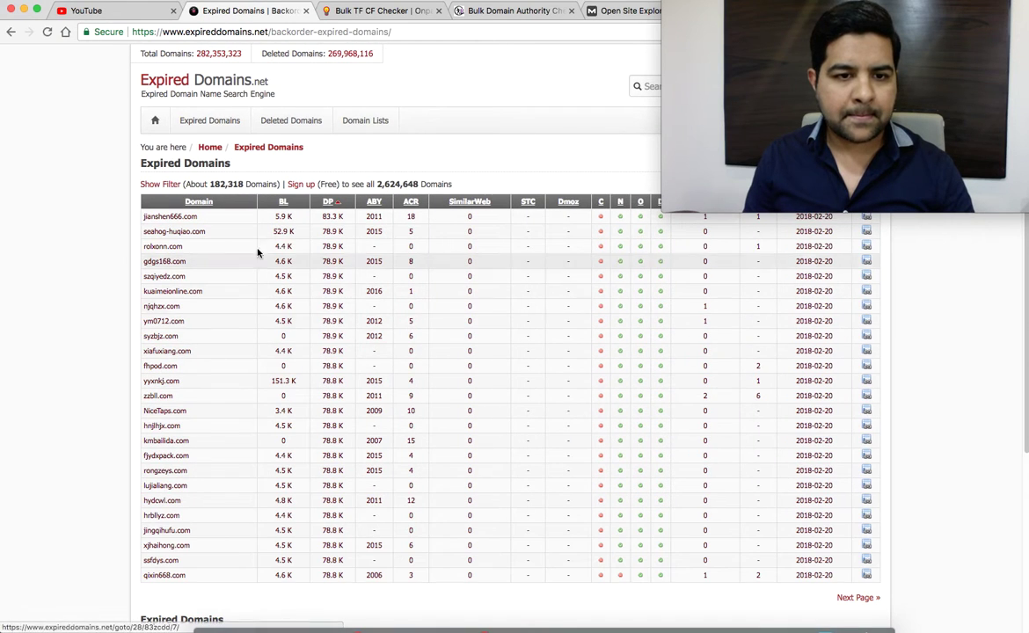
click(283, 204)
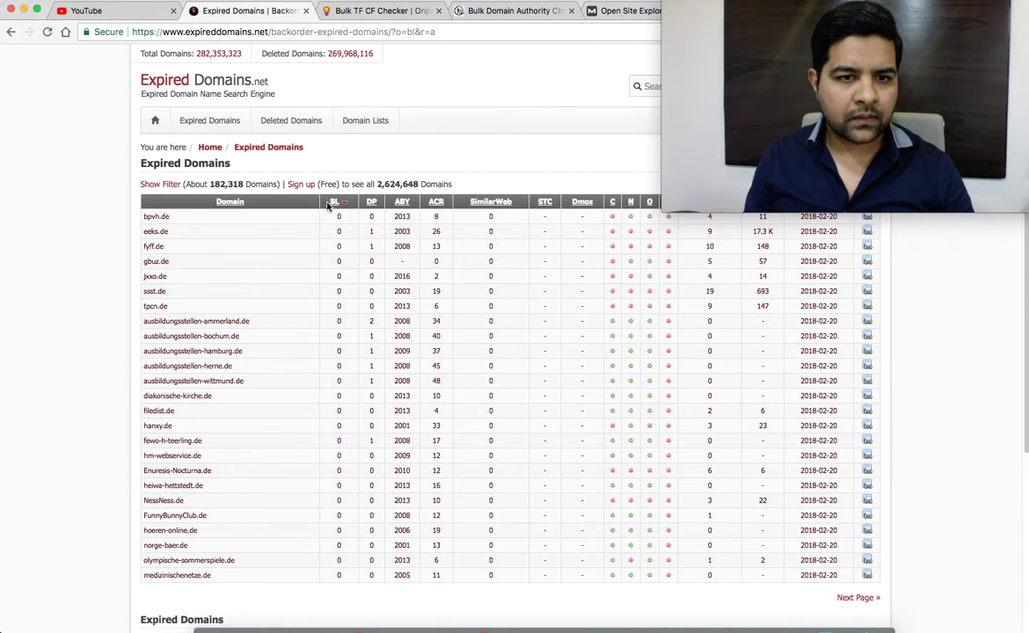
drag(191, 327, 139, 223)
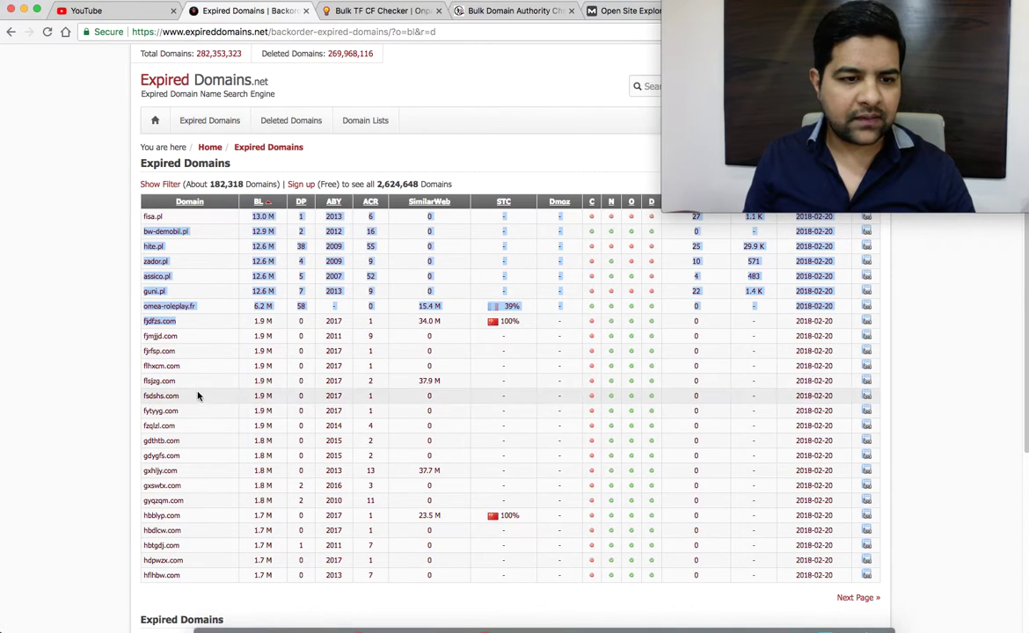
click(193, 370)
drag(192, 371, 134, 211)
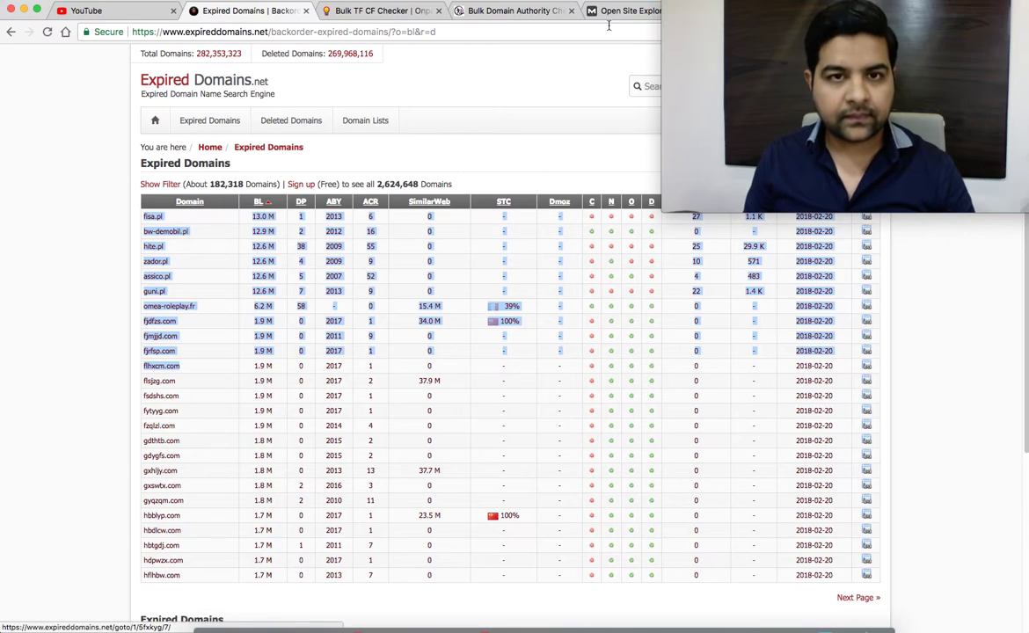
- Start a new Bulk TF and CF Checker query and paste the copied fisa.pl to flhxcm.com rows into it
click(369, 11)
click(408, 508)
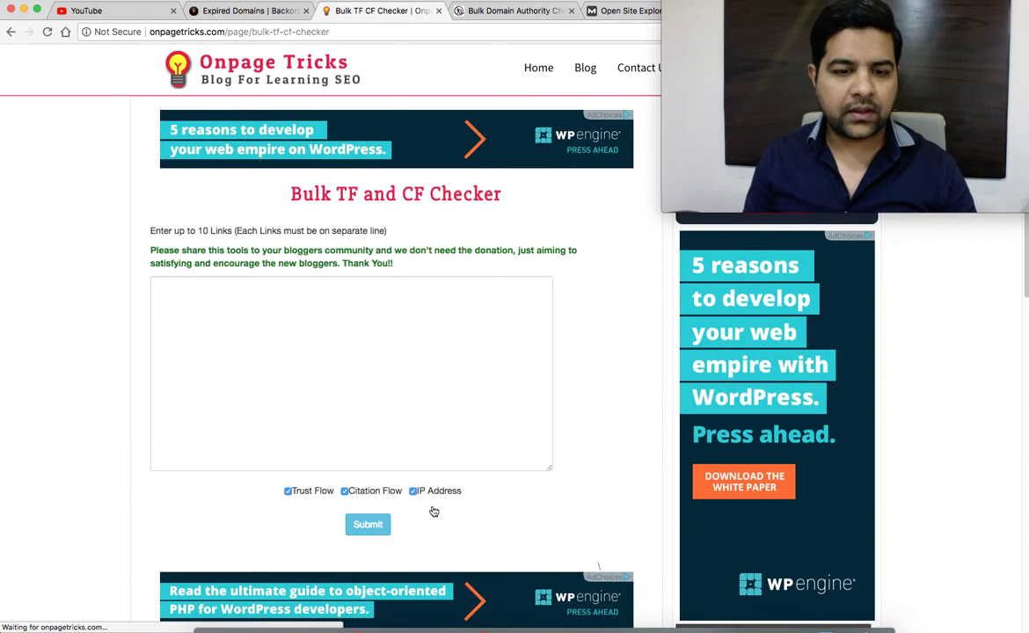
click(273, 343)
key(ctrl+v)
scroll(271, 327, up, 5)
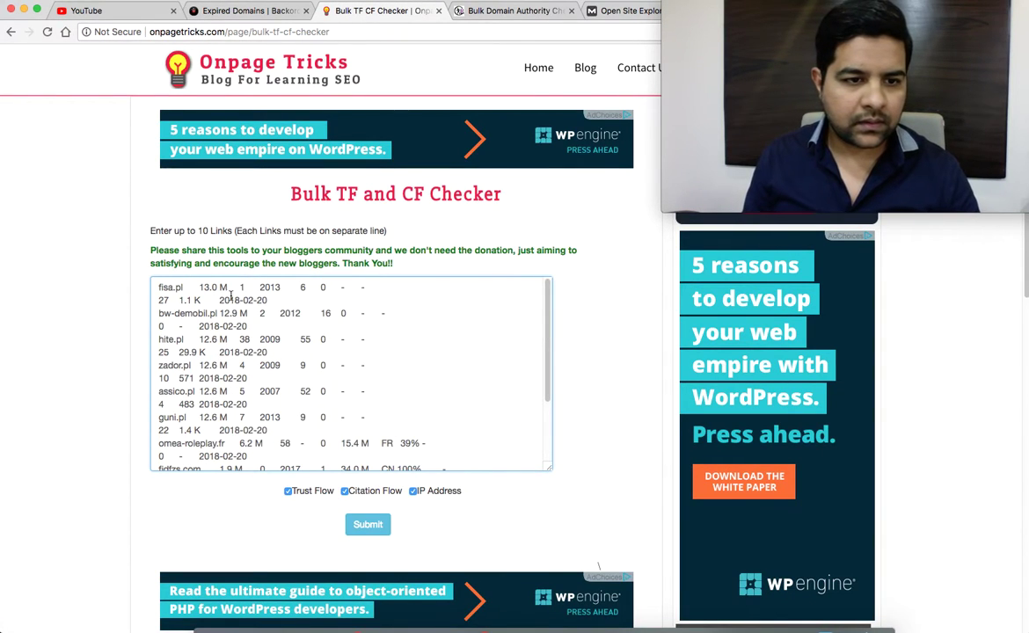
- Remove the extra column data after each domain from fisa.pl to fjrfsp.com and submit the list for the TF and CF check
drag(184, 288, 266, 302)
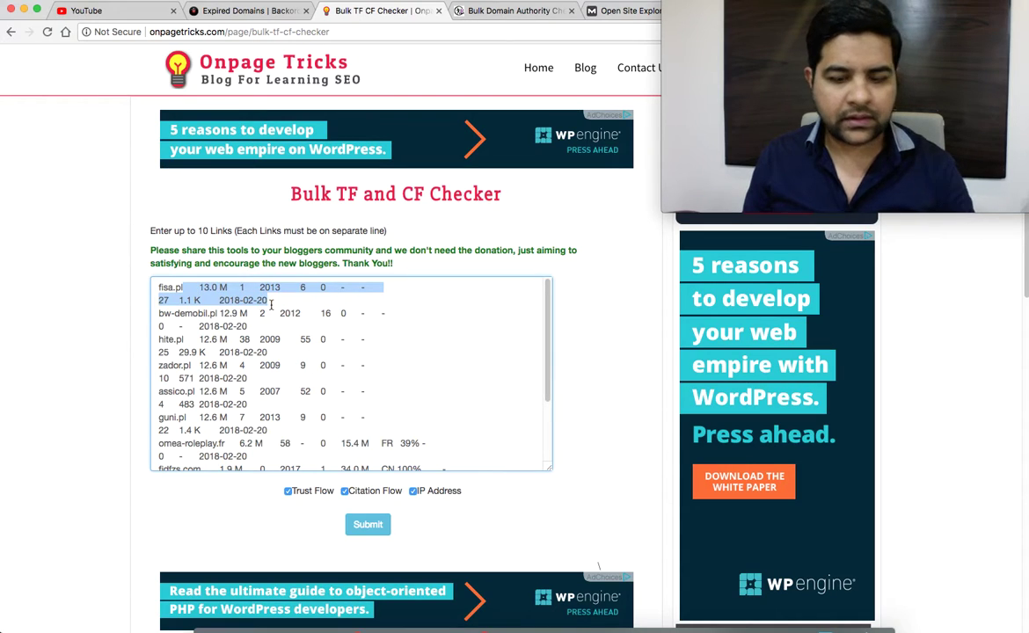
key(BackSpace)
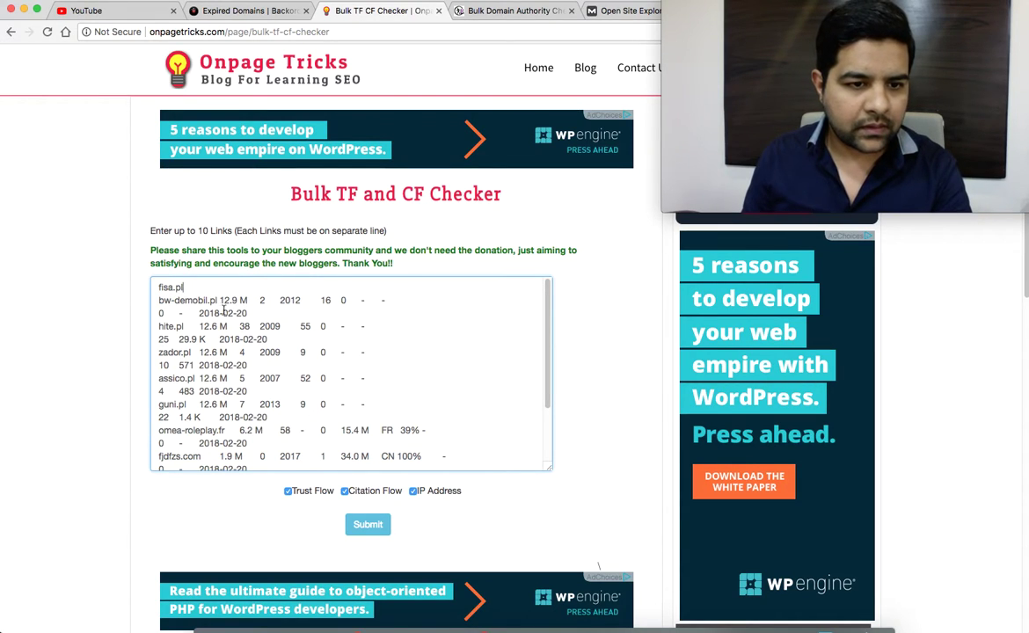
drag(217, 300, 248, 314)
key(BackSpace)
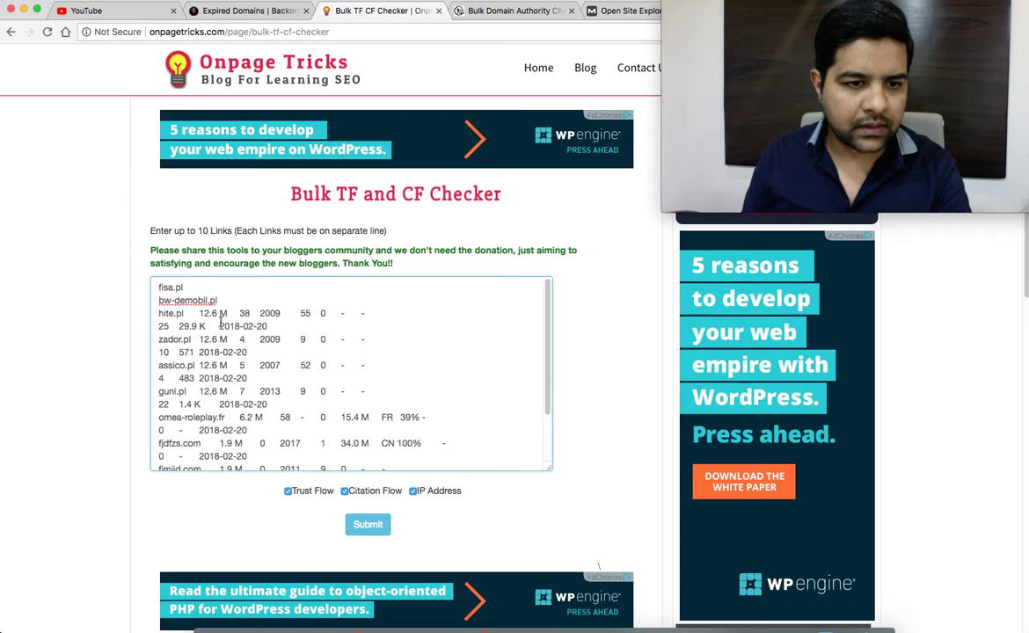
drag(186, 314, 267, 327)
key(BackSpace)
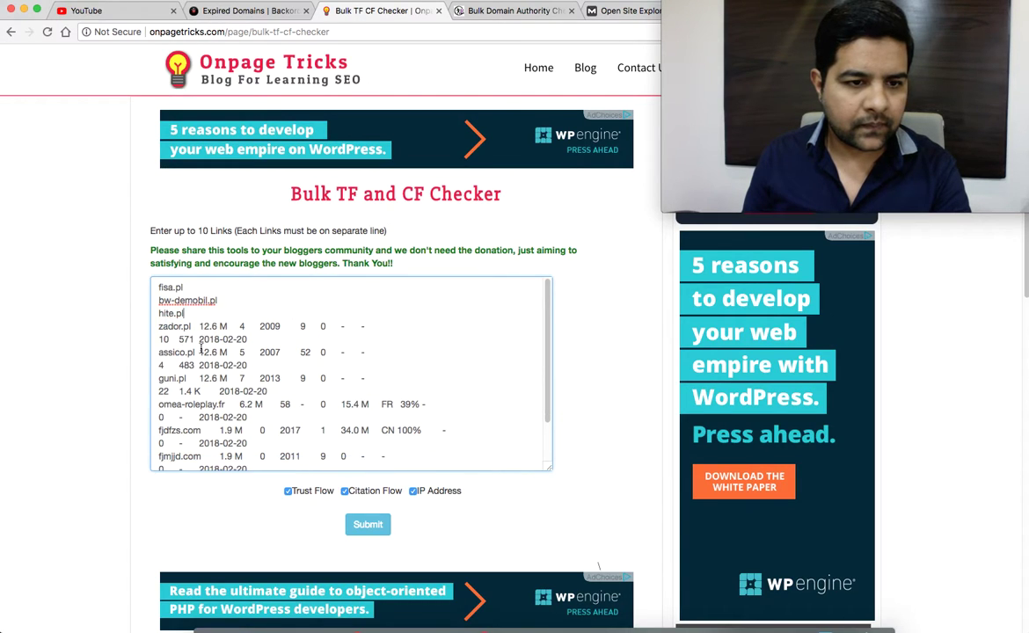
drag(192, 326, 248, 352)
key(BackSpace)
key(BackSpace)
drag(187, 365, 279, 362)
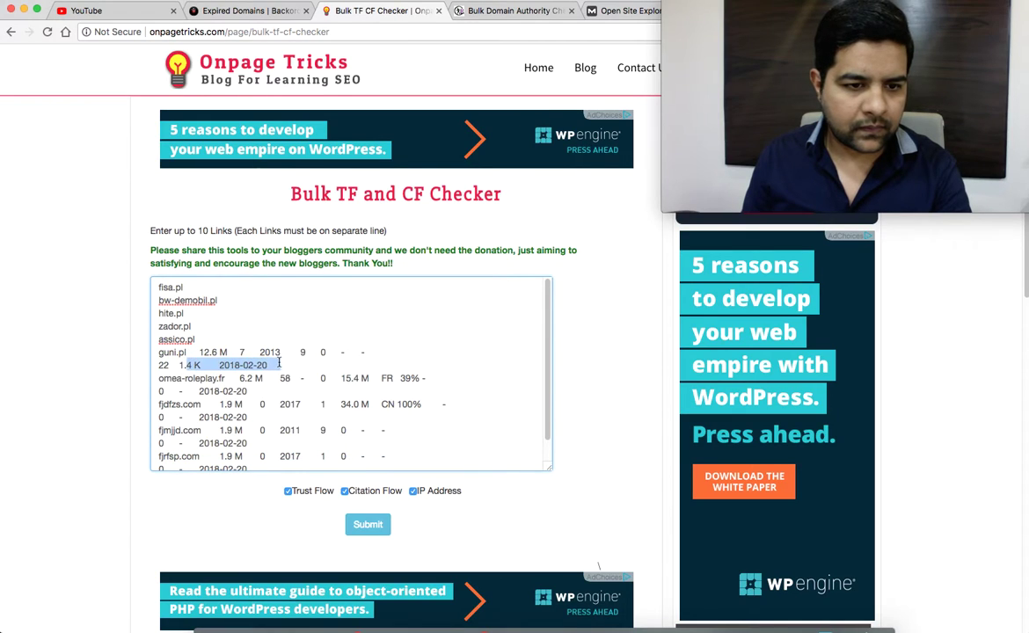
drag(187, 352, 249, 418)
key(BackSpace)
key(BackSpace)
key(BackSpace)
key(BackSpace)
key(BackSpace)
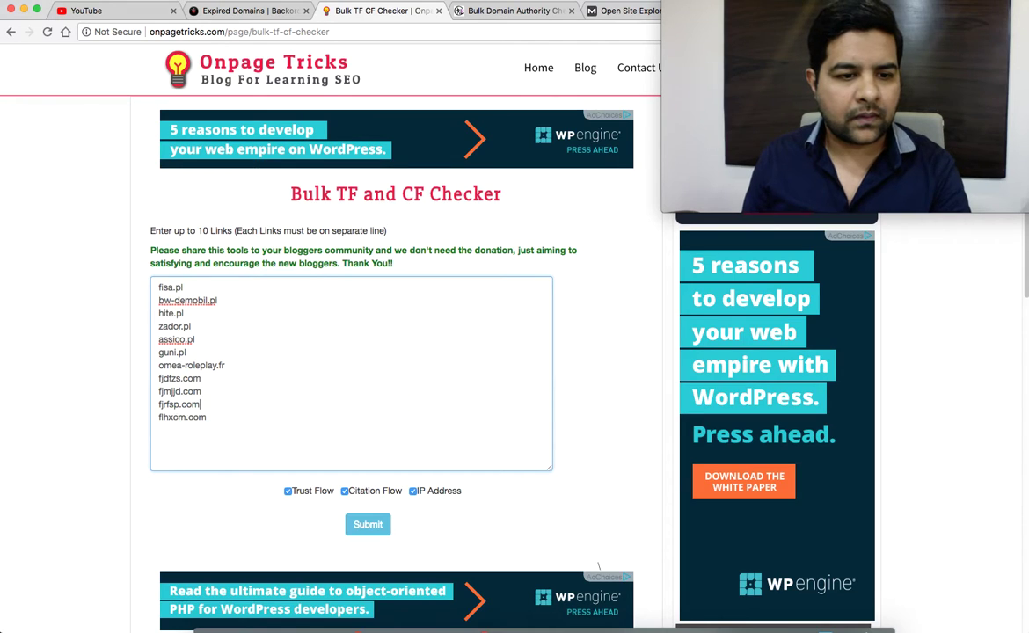
click(364, 518)
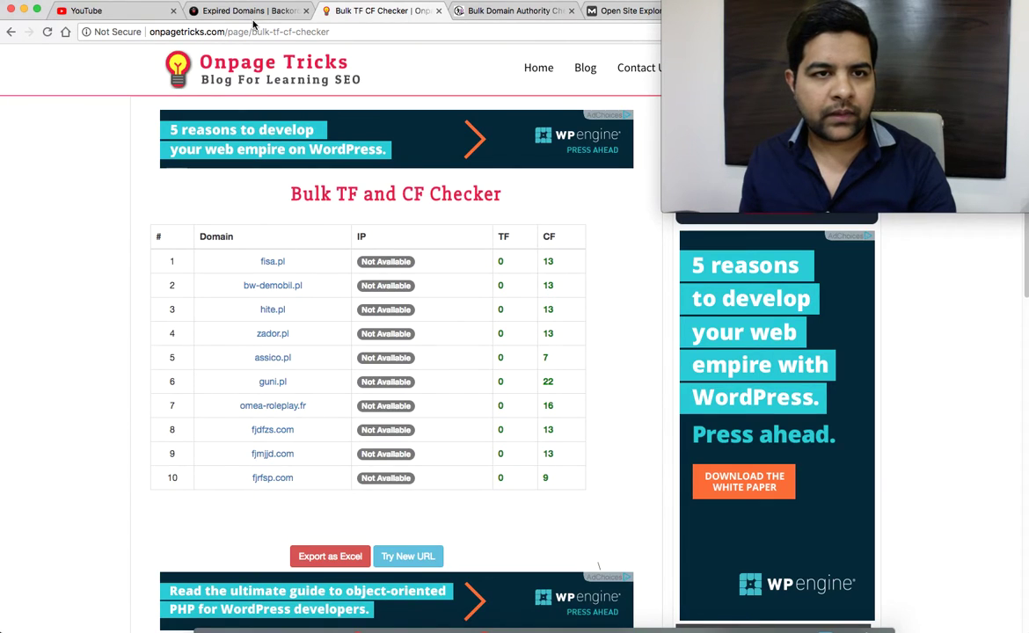
- Return to the Expired Domains list, then search the web for domcom and open the first result before going back
click(238, 13)
scroll(297, 207, down, 3)
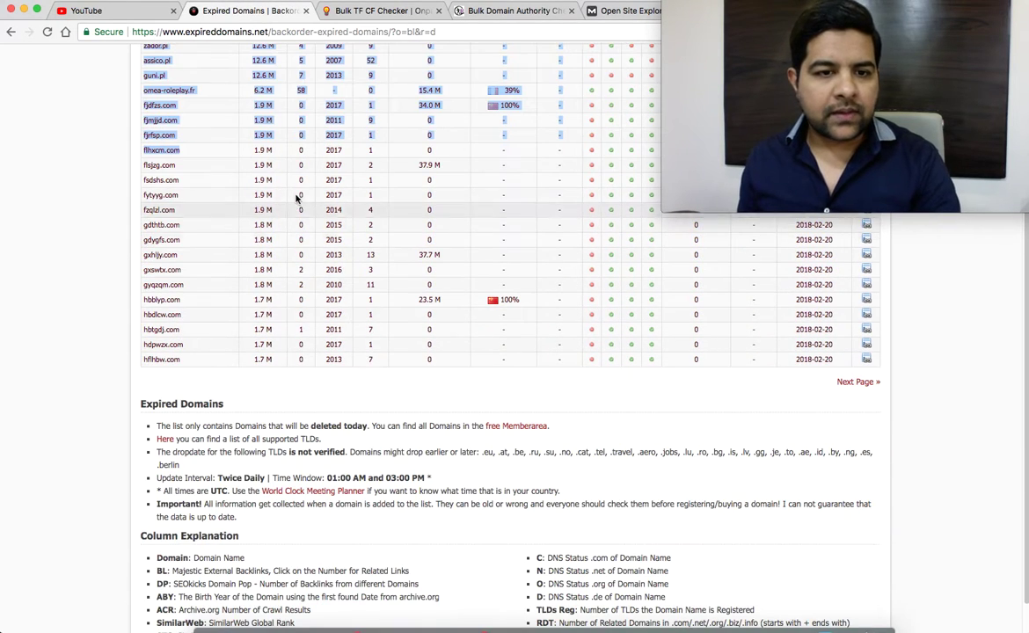
scroll(255, 352, up, 5)
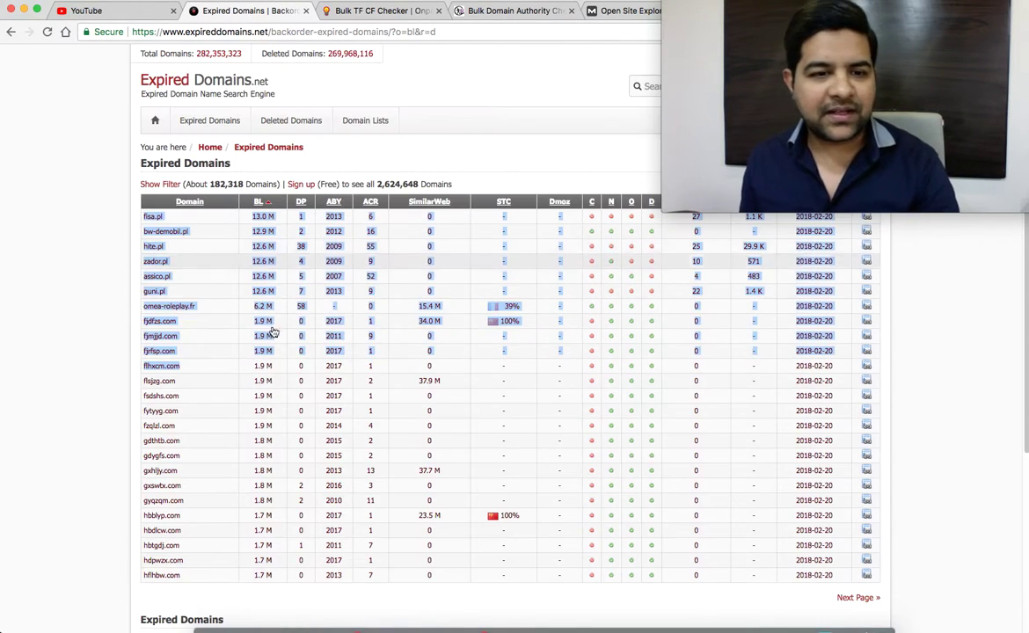
click(290, 32)
text(domcom)
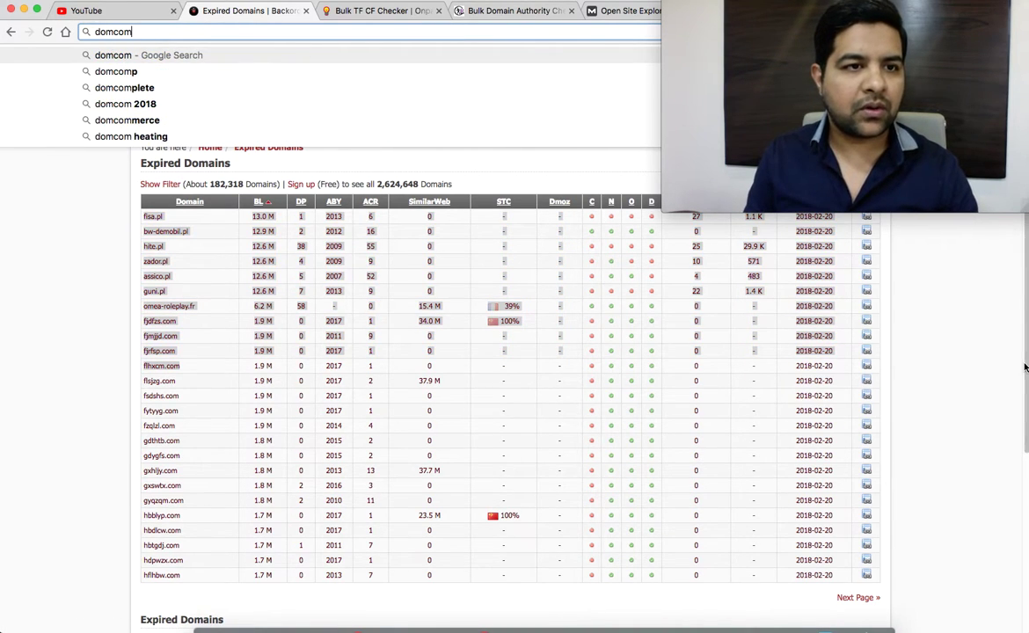
key(Return)
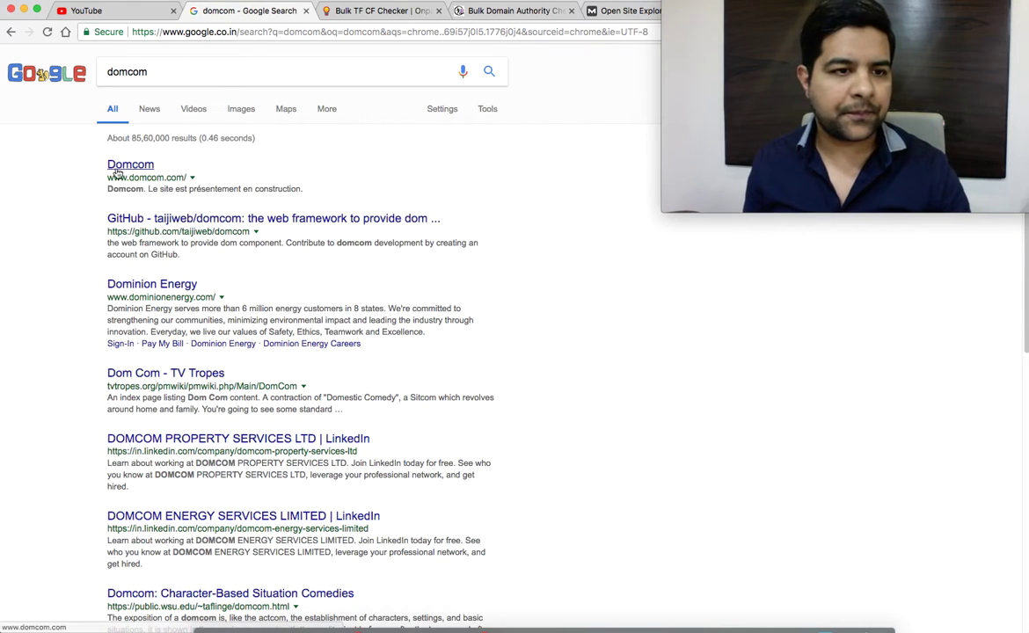
click(116, 169)
click(11, 33)
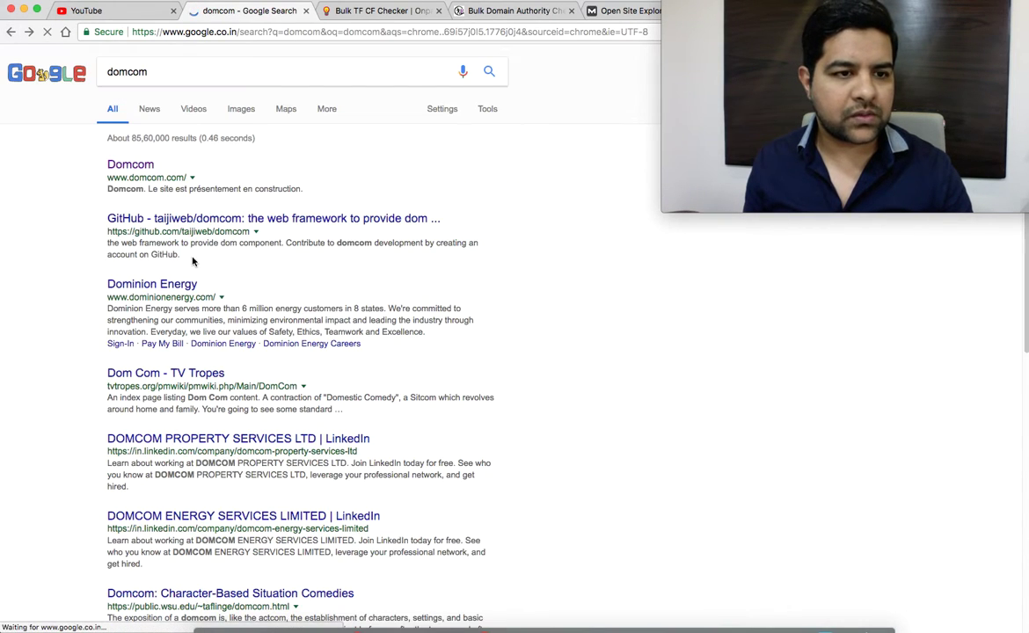
- Change the Google search to domcomp and open the Domcomp site
click(181, 79)
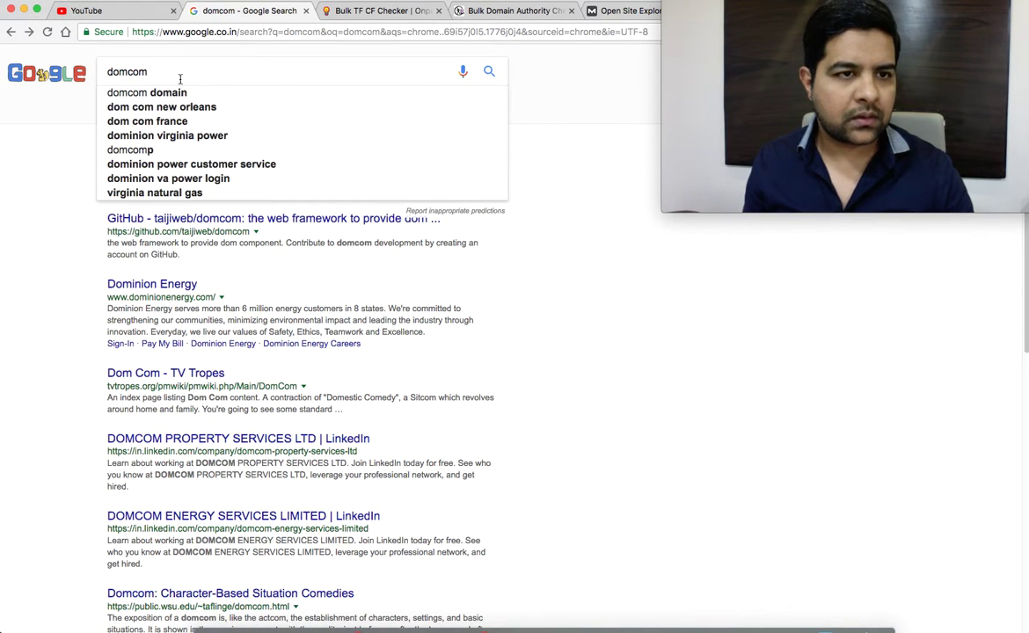
text(p)
key(Return)
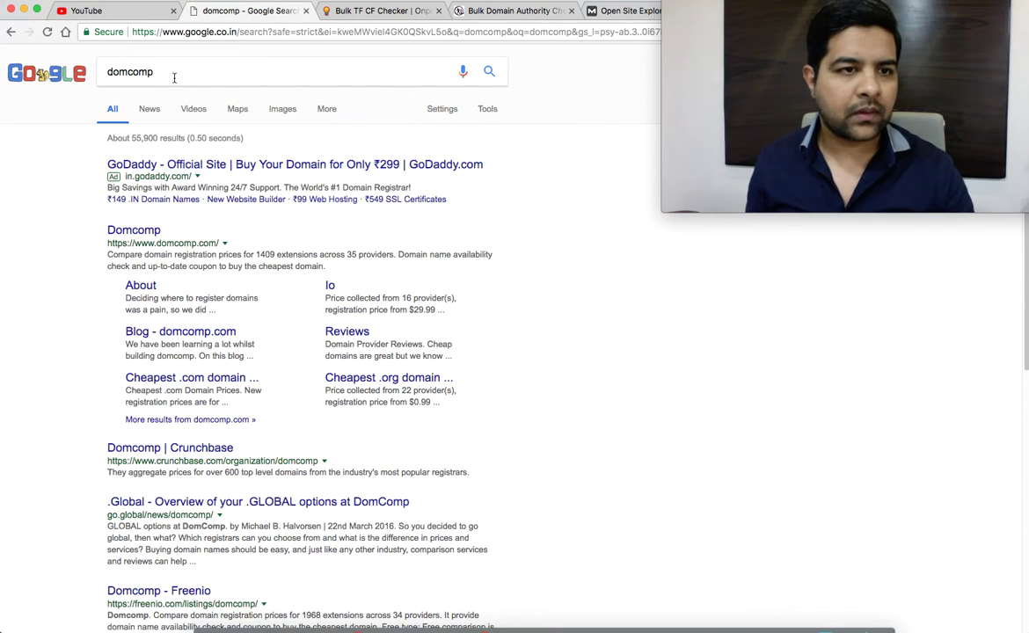
click(134, 230)
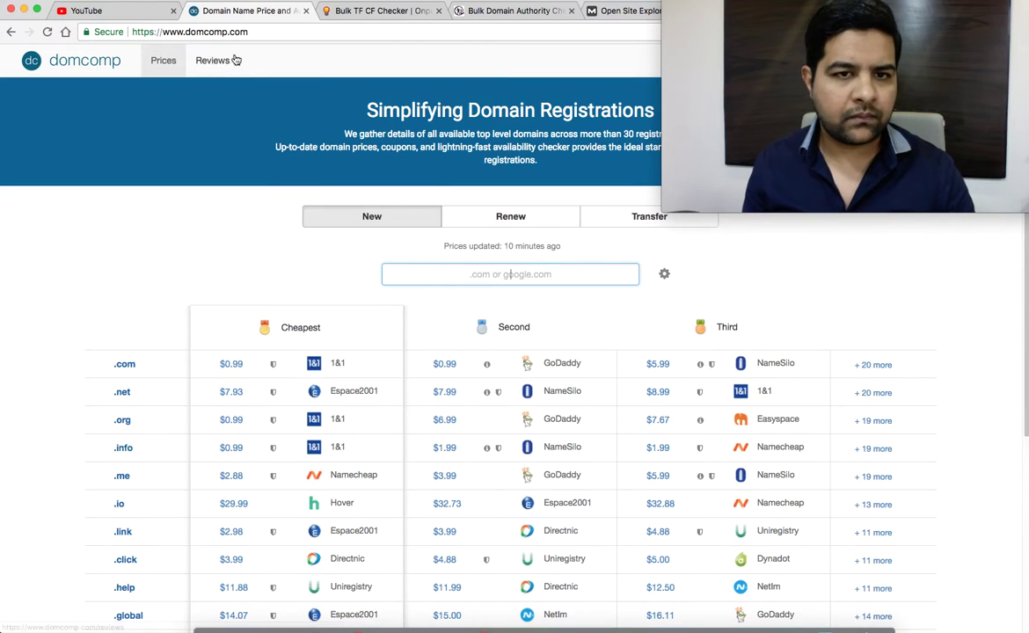
- Search the web for domcop, open the DomCop site and go to its list of expired domains for sale
click(219, 33)
text(domcomp)
key(BackSpace)
key(BackSpace)
text(p)
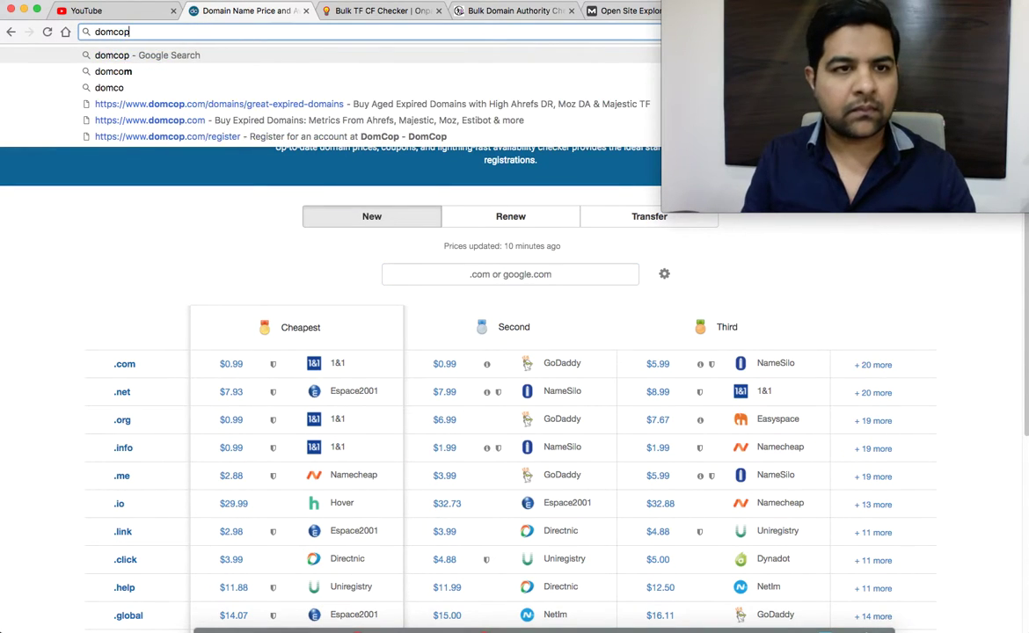
key(Return)
click(130, 165)
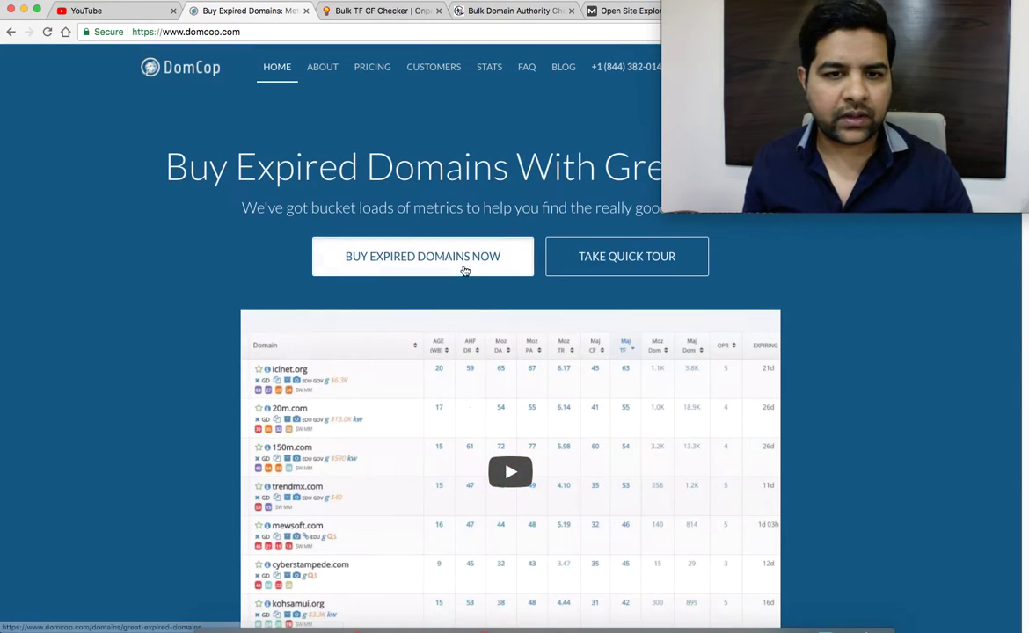
click(470, 264)
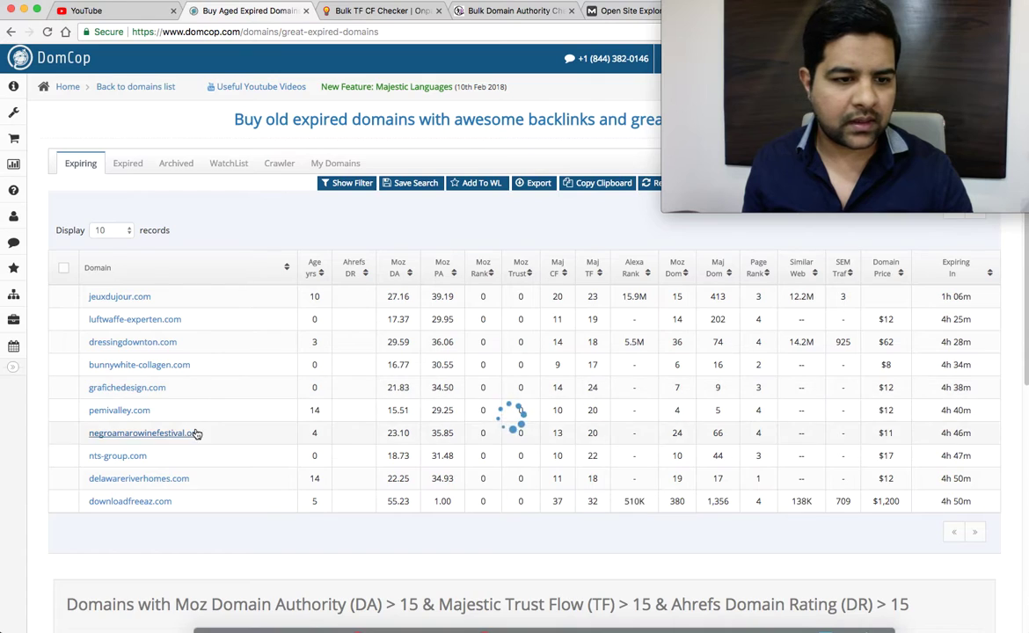
- Copy the DomCop rows from jeuxdujour.com to negroamarowinefestival.org and paste them into a new Bulk TF and CF Checker query
drag(195, 433, 107, 313)
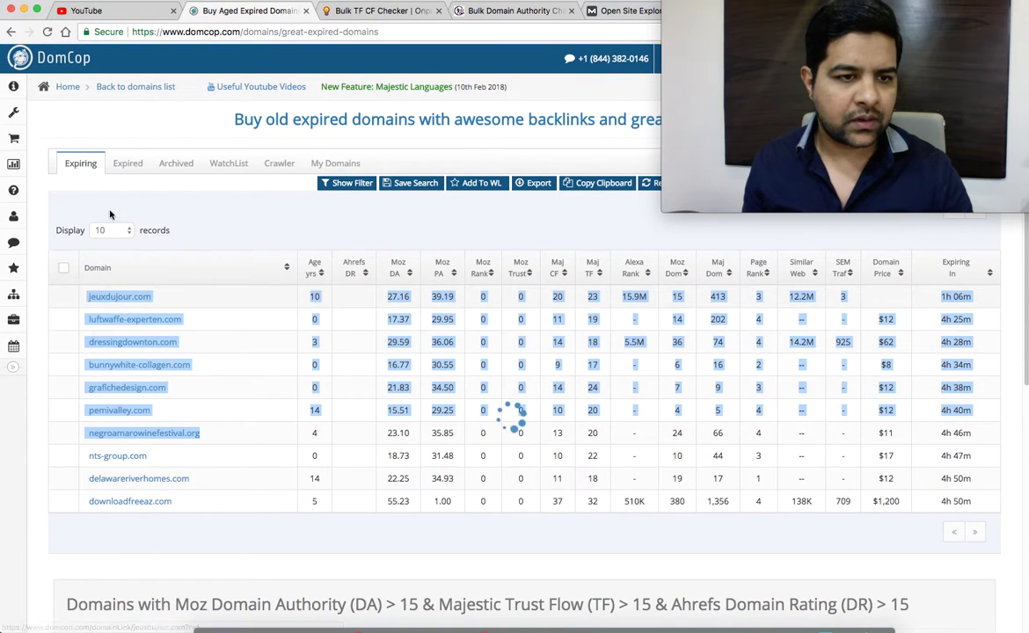
key(ctrl+Tab)
click(405, 552)
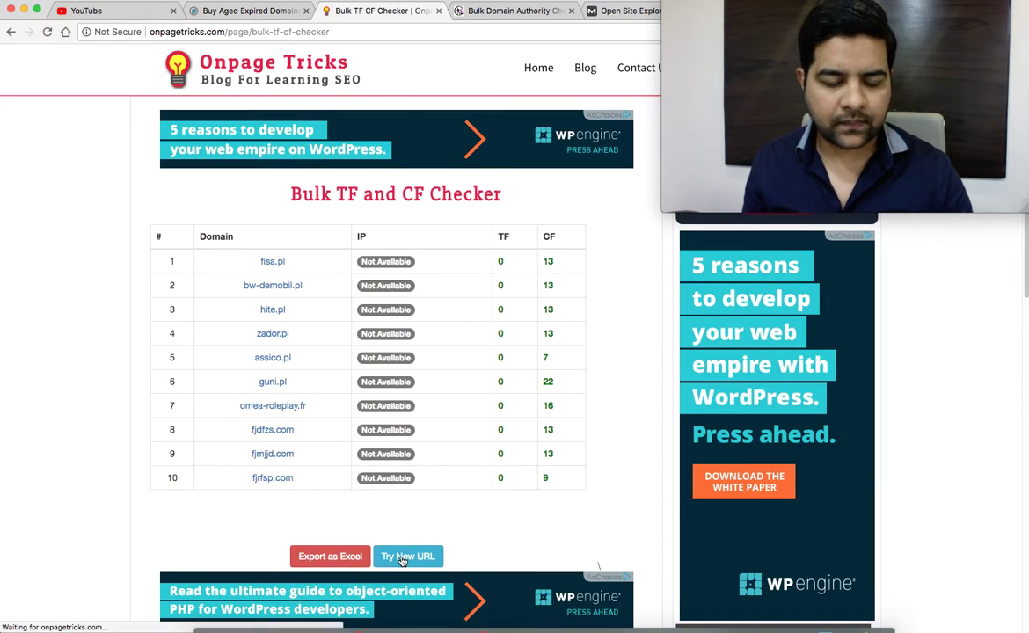
click(357, 321)
key(cmd+v)
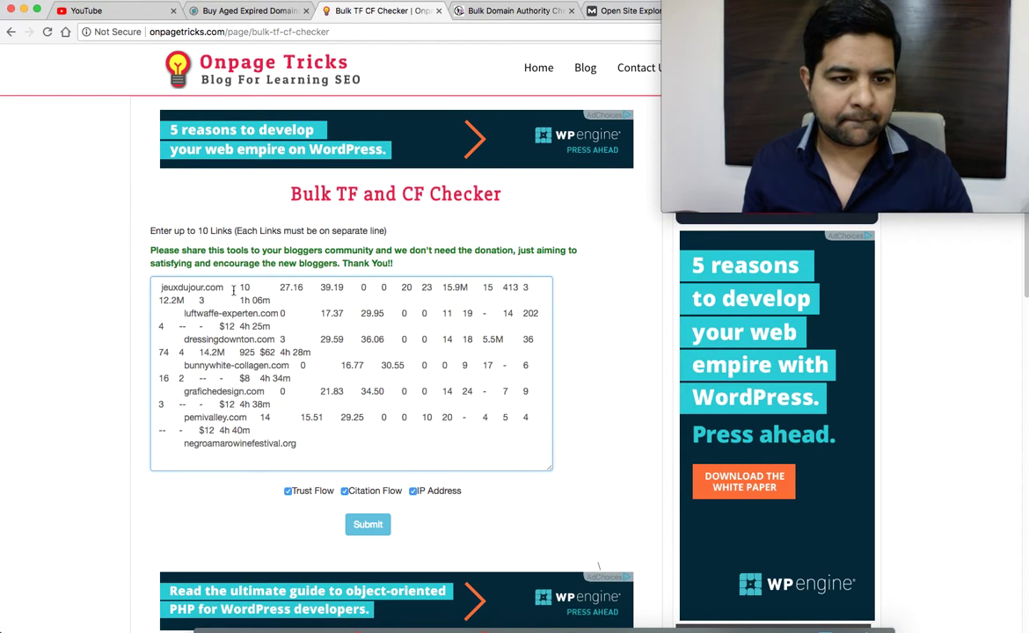
- Remove the extra column data after each domain from jeuxdujour.com to pemivalley.com and submit the list for the TF and CF check
drag(226, 287, 285, 308)
key(BackSpace)
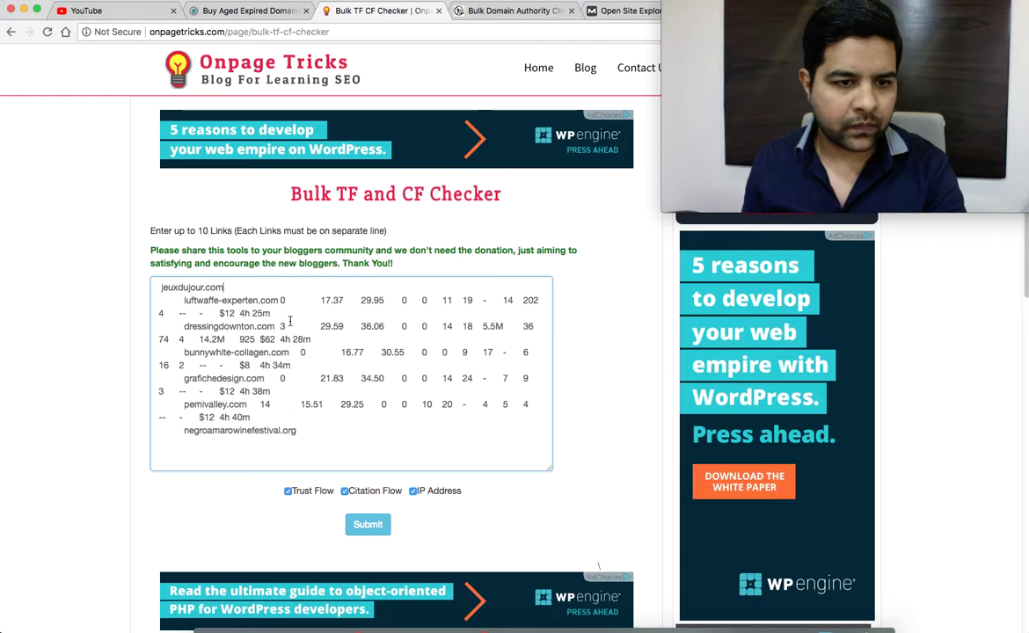
drag(281, 302, 274, 314)
key(BackSpace)
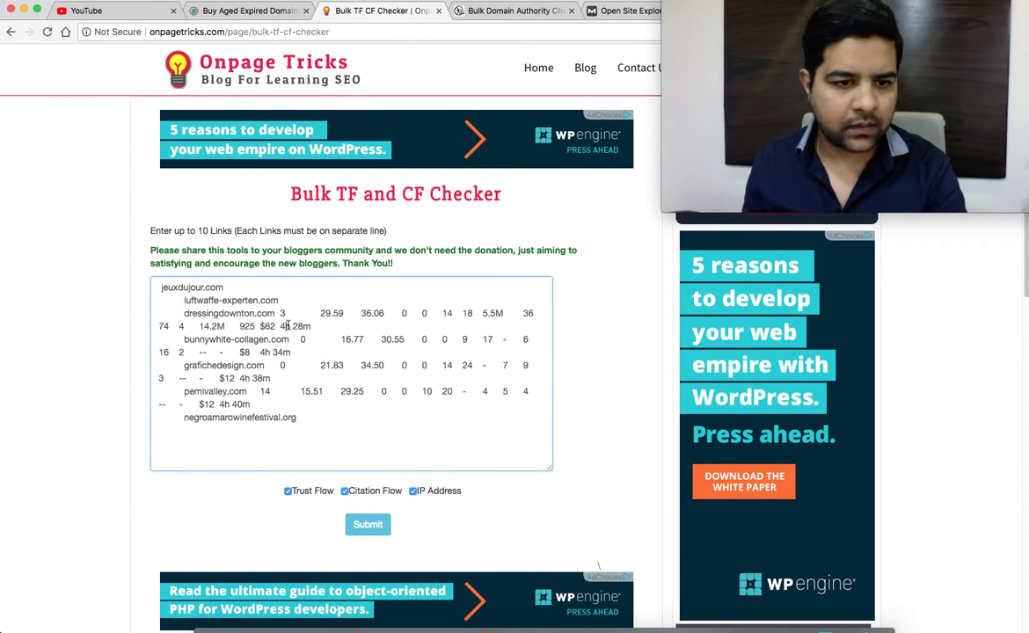
drag(294, 319, 267, 365)
key(BackSpace)
key(BackSpace)
key(BackSpace)
key(BackSpace)
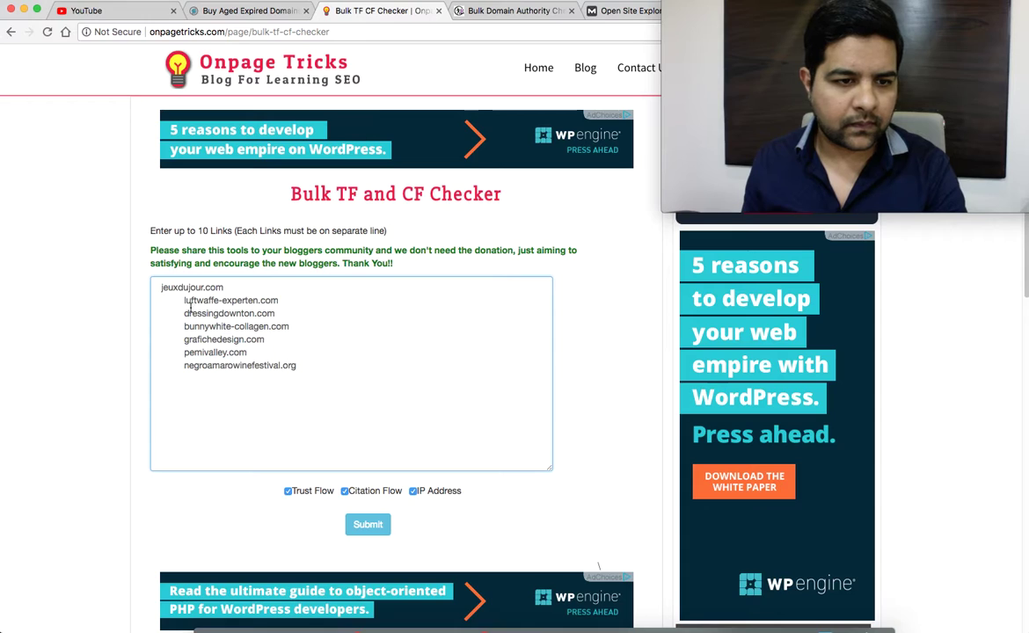
click(369, 521)
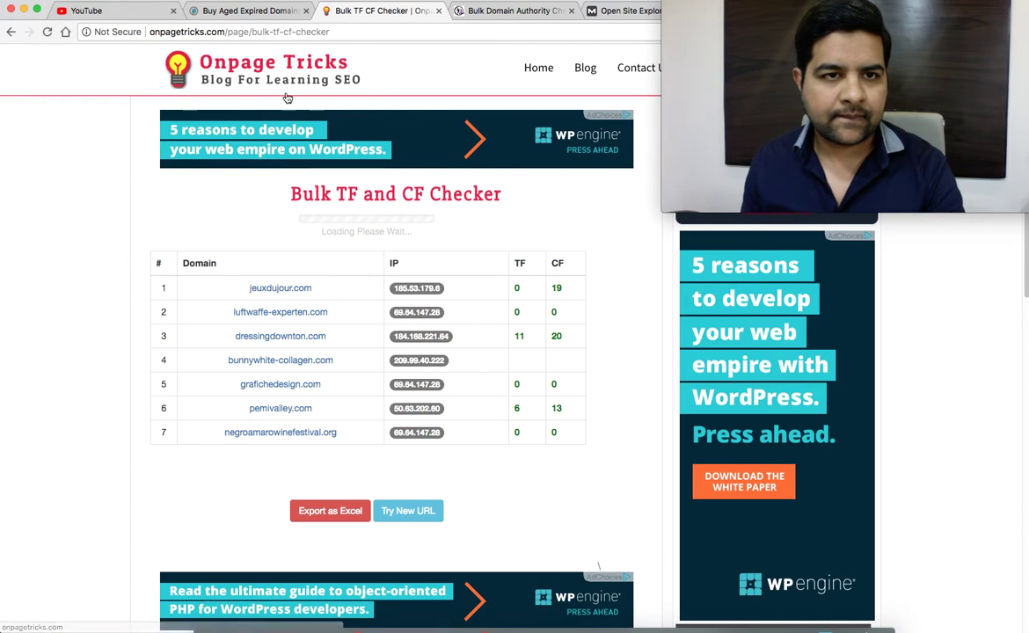
- Copy dressingdownton.com from the results and submit it to the Bulk Domain Authority Checker in place of the previous domain
drag(326, 312, 245, 315)
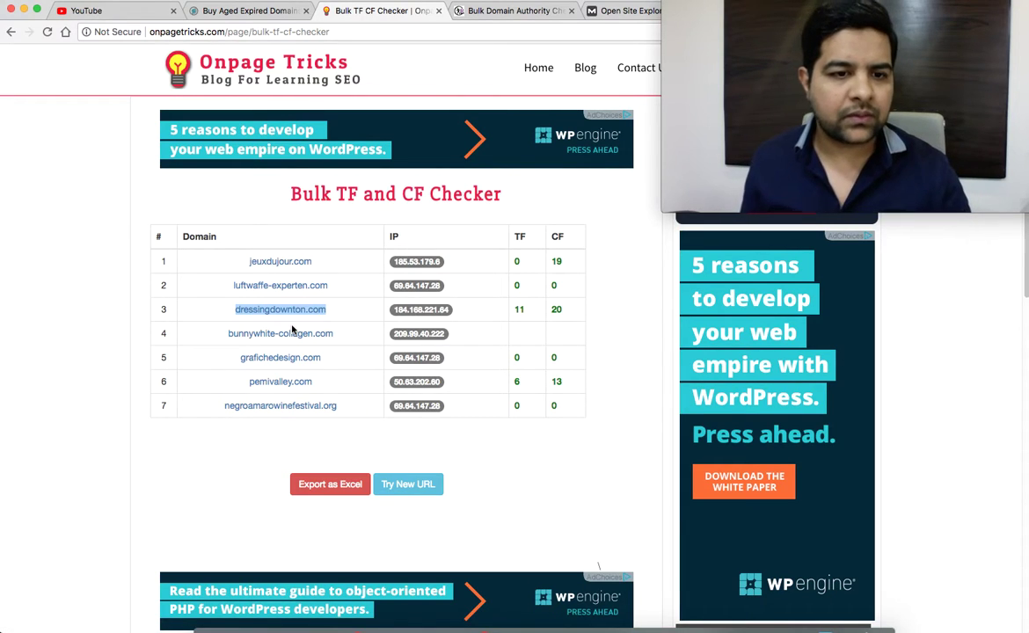
click(482, 21)
click(571, 372)
key(super+a)
text(dressingdownton.com)
click(611, 511)
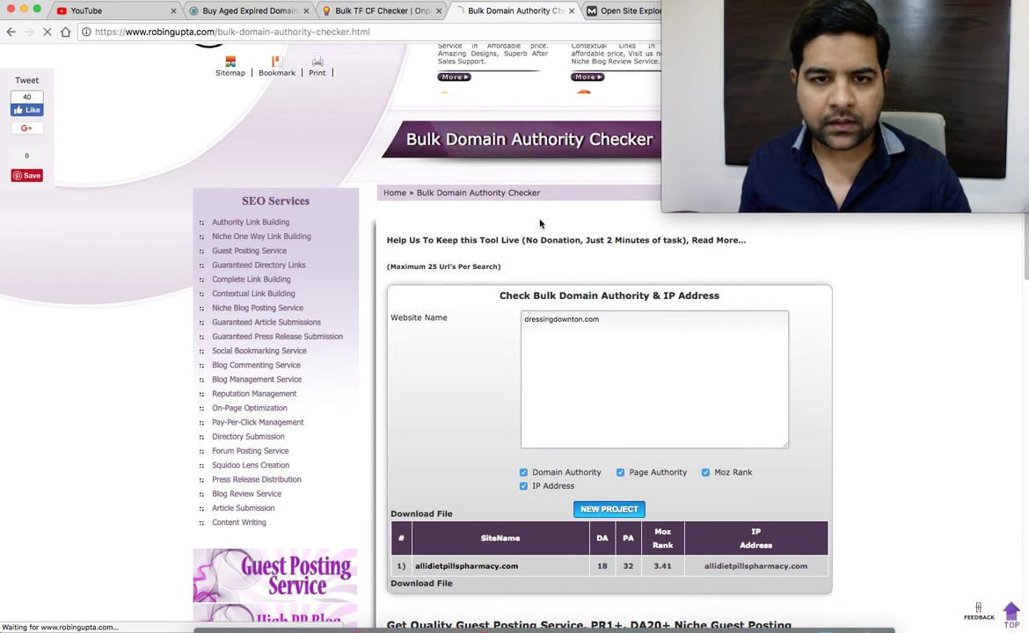
- Look up dressingdownton.com in Moz Open Site Explorer and review its authority metrics and inbound links
click(616, 11)
click(407, 173)
key(super+a)
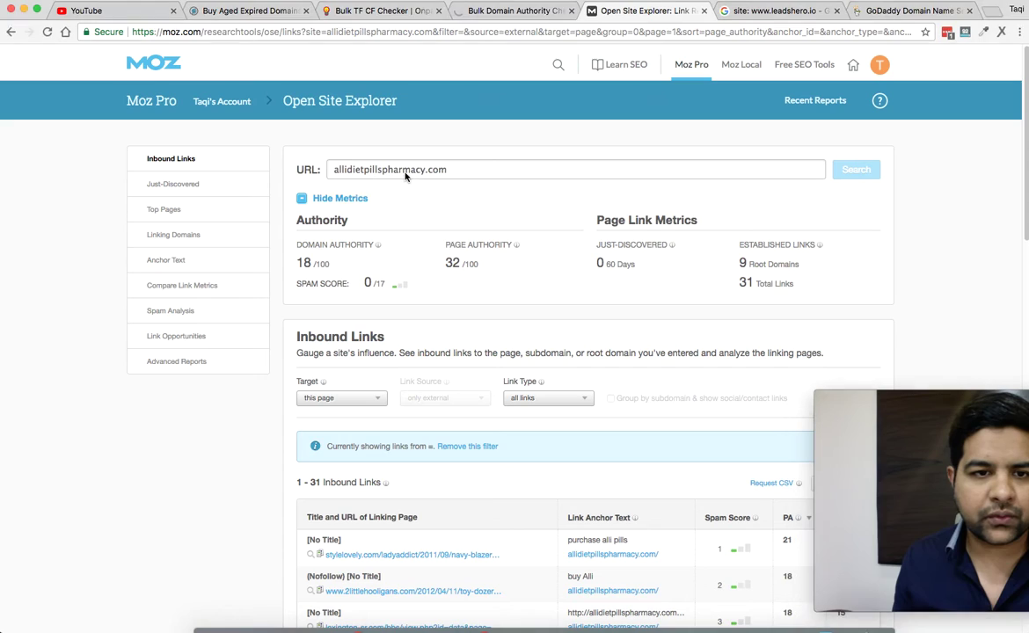
text(dressingdownton.com)
click(869, 176)
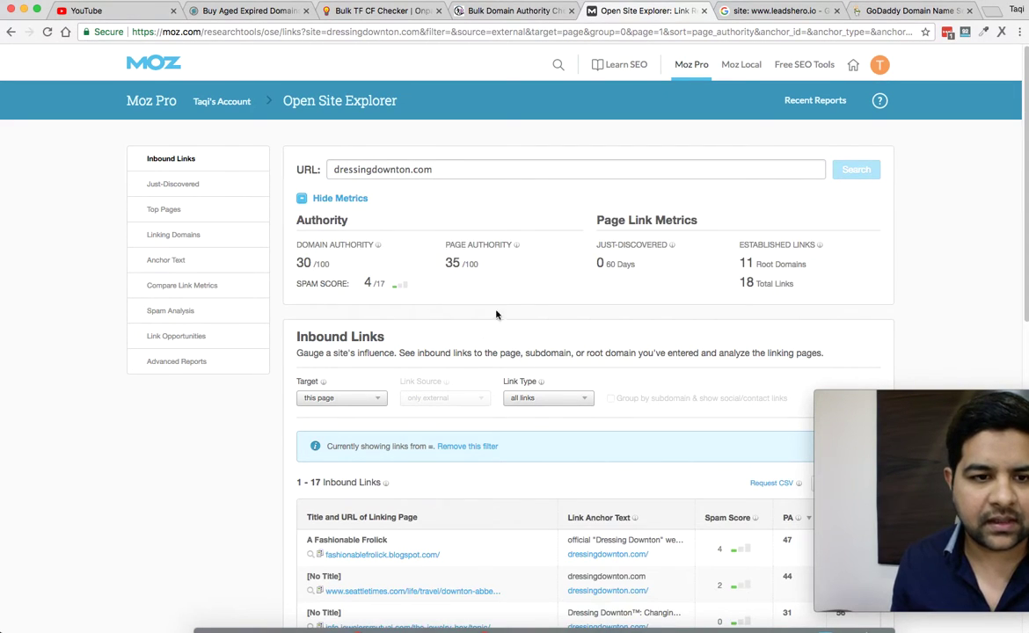
scroll(484, 291, down, 3)
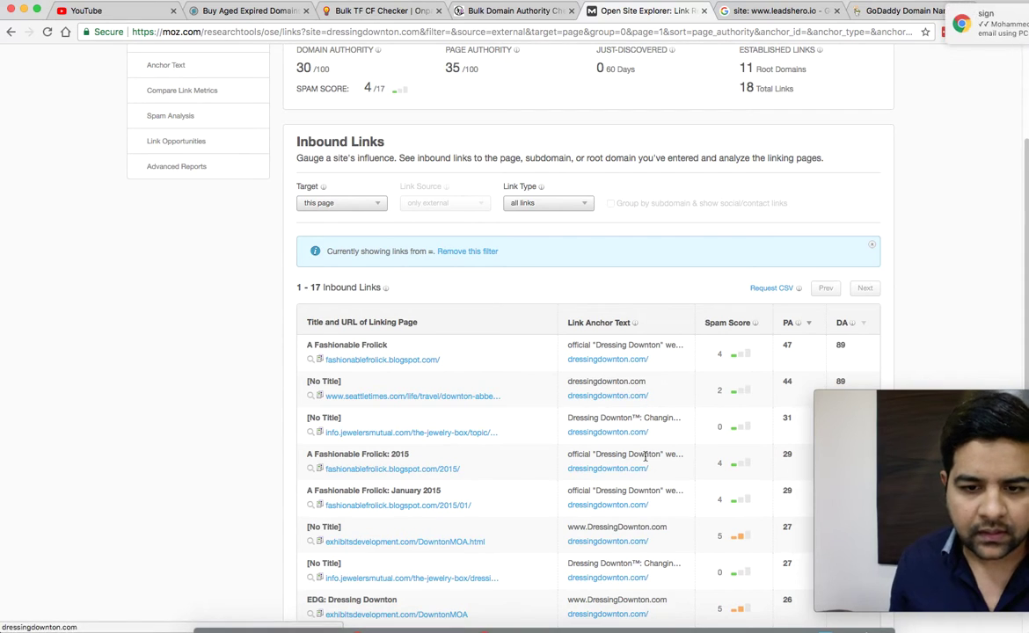
scroll(647, 455, down, 2)
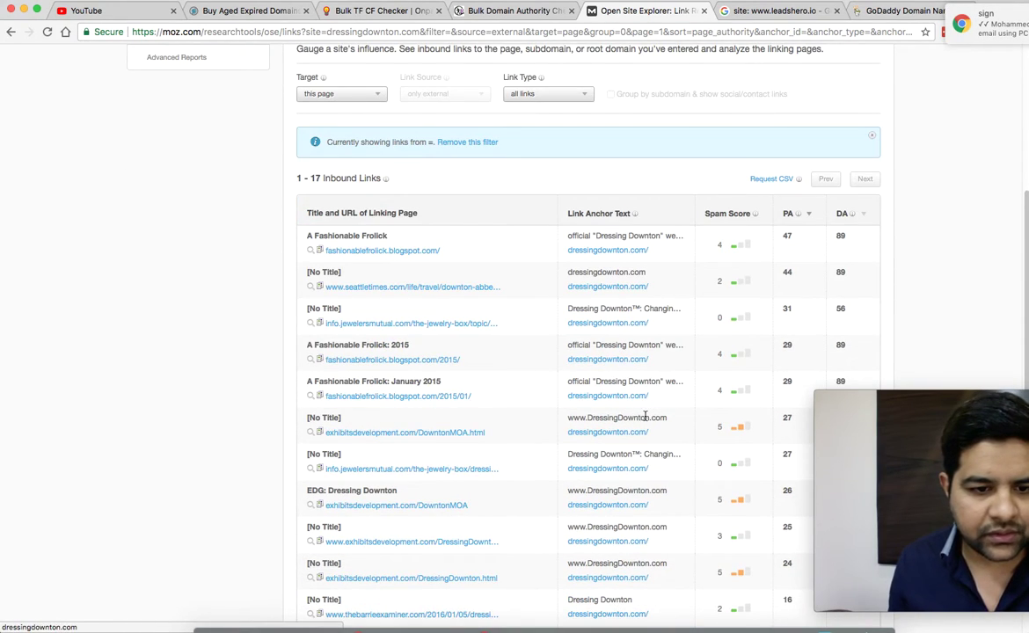
scroll(647, 414, down, 5)
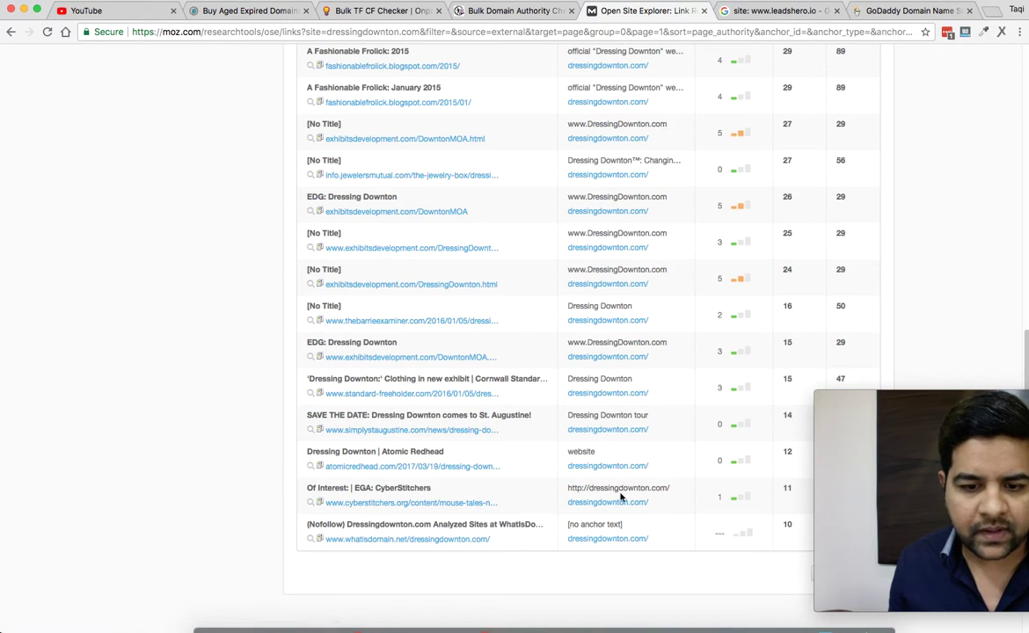
scroll(624, 487, up, 10)
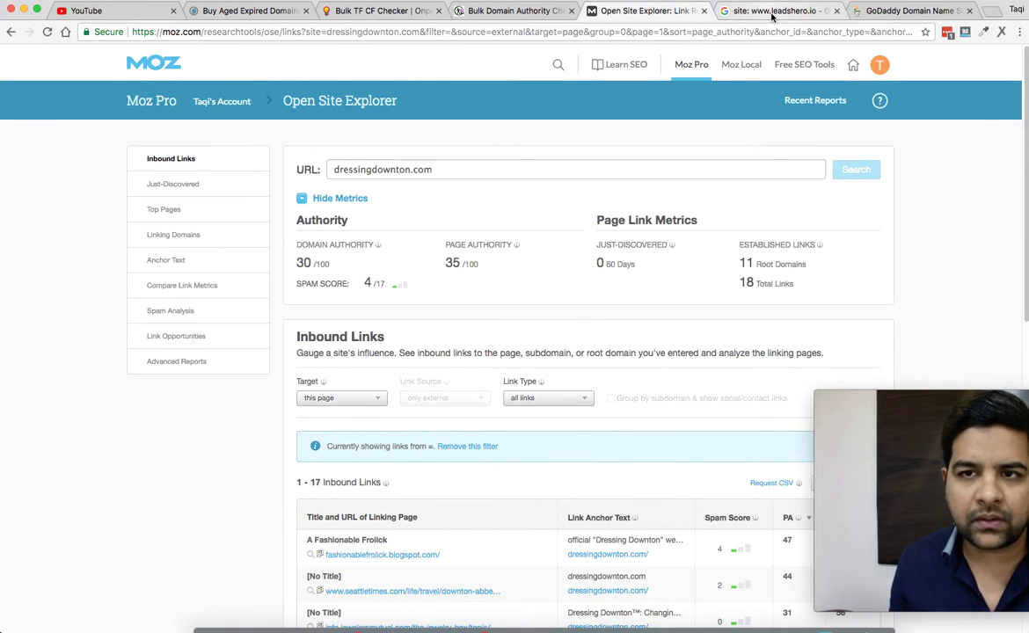
click(786, 12)
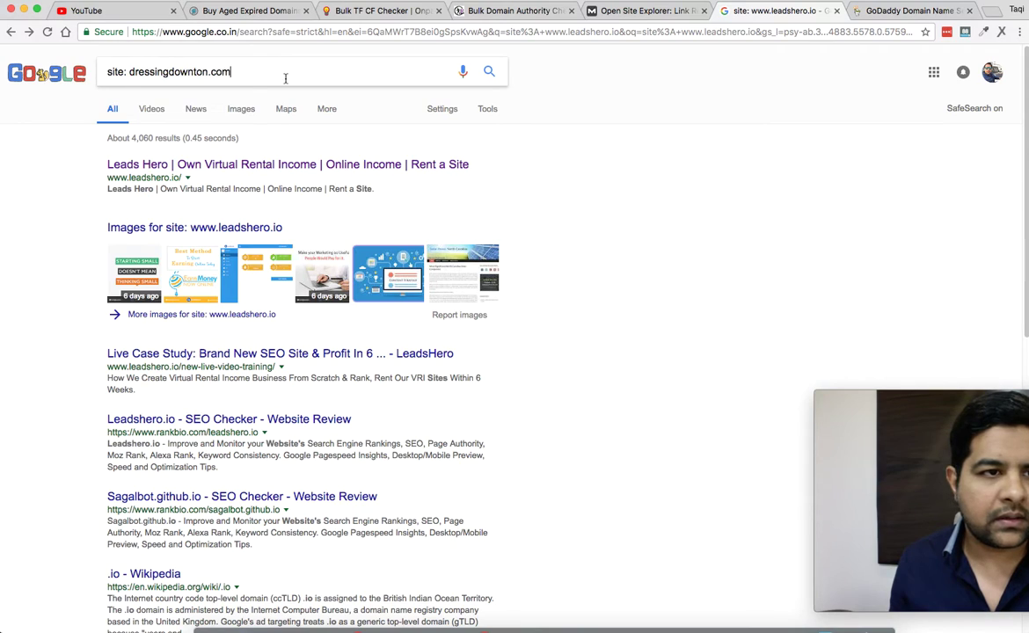
click(491, 76)
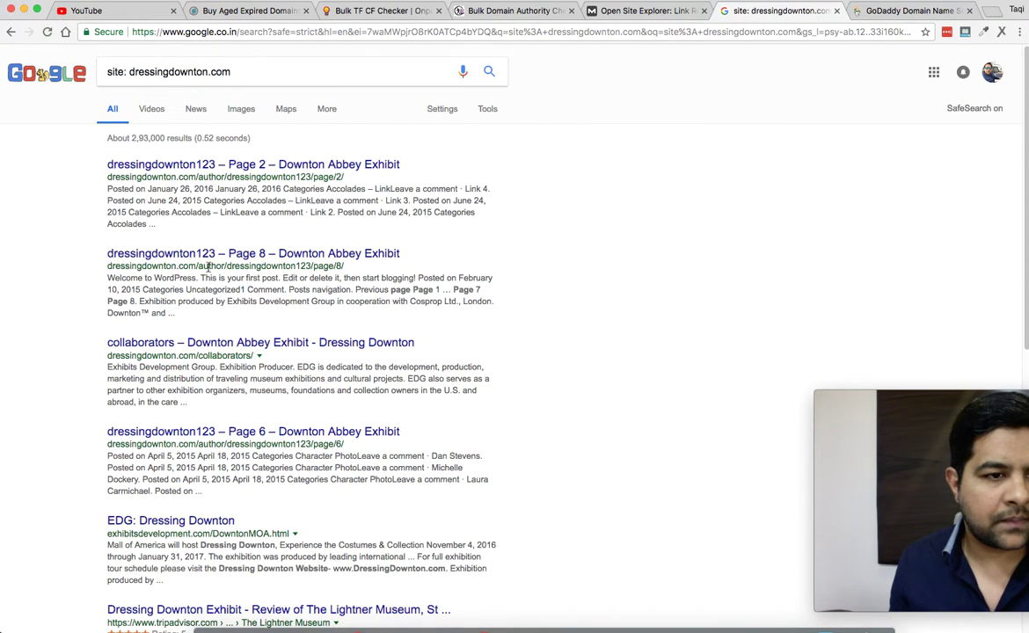
drag(129, 72, 60, 81)
text(www.)
key(Return)
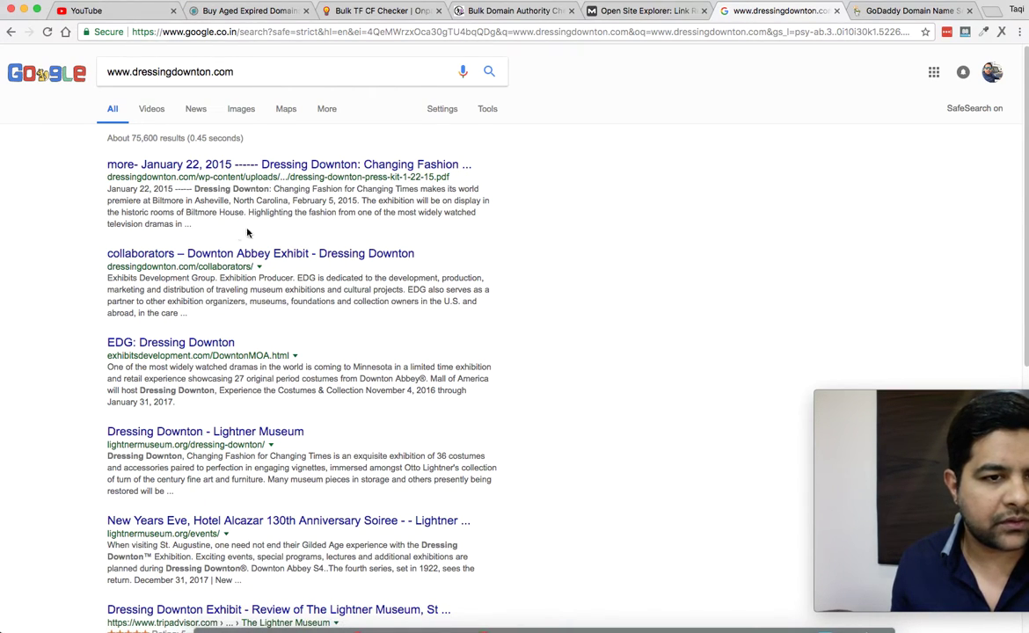
- Check the availability of dressingdownton.com in the GoDaddy domain search
click(910, 11)
triple_click(402, 147)
text(dressingdownton.com)
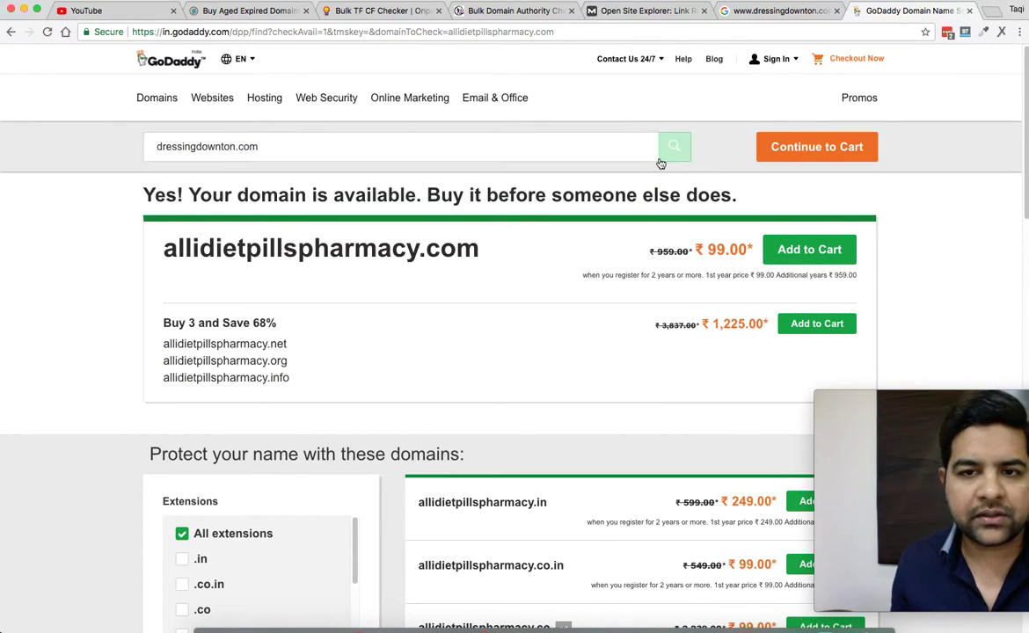
click(667, 160)
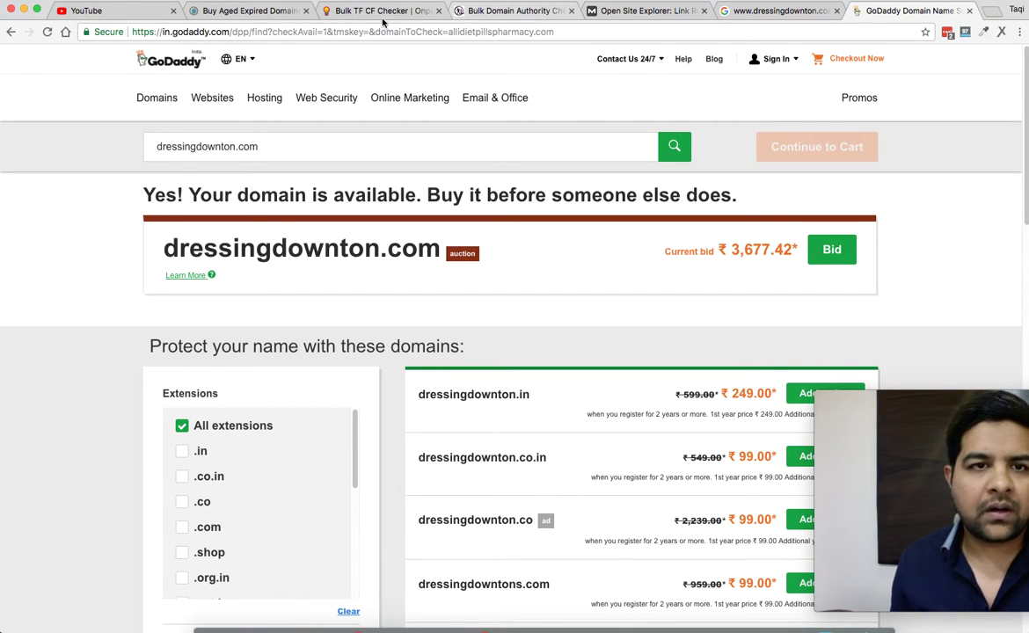
- Revisit the DomCop list and examine the TF and CF values of dressingdownton.com in the Bulk TF and CF Checker results
click(259, 10)
scroll(408, 422, down, 2)
scroll(278, 305, up, 1)
click(369, 10)
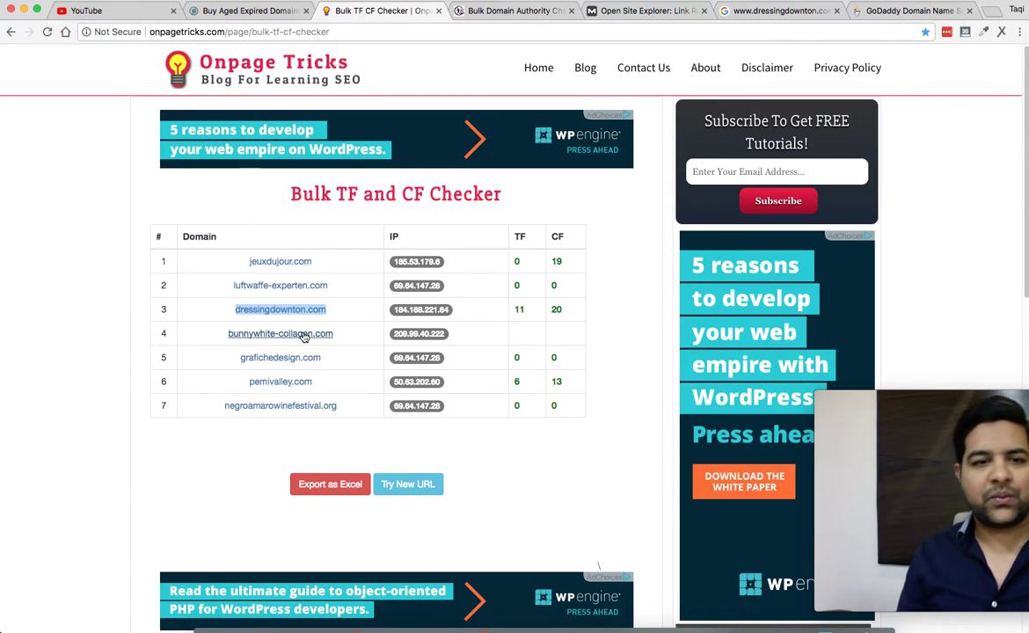
drag(580, 322, 506, 314)
click(533, 321)
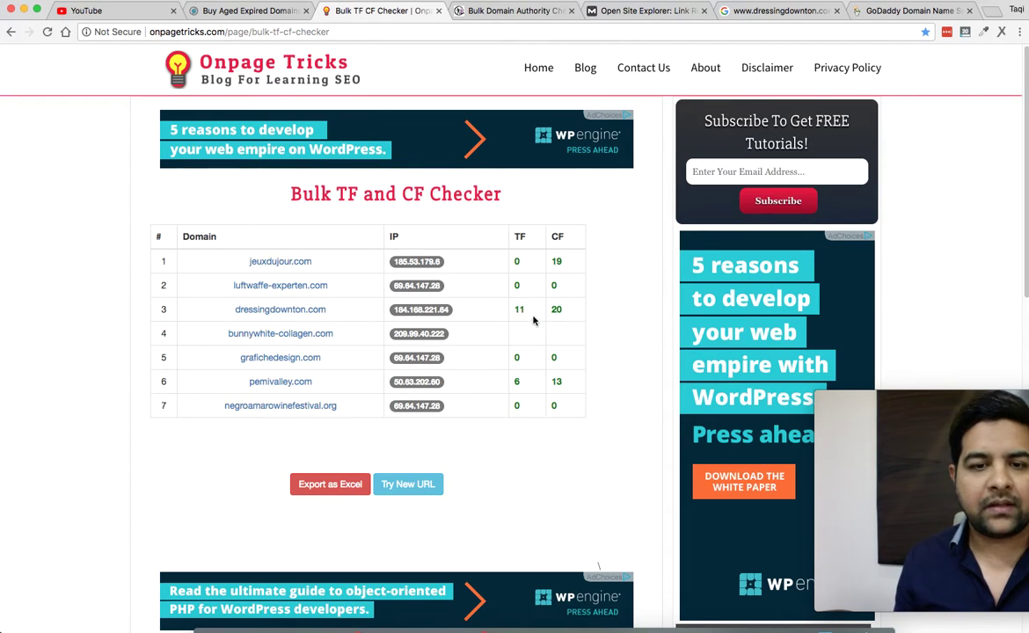
drag(918, 490, 660, 361)
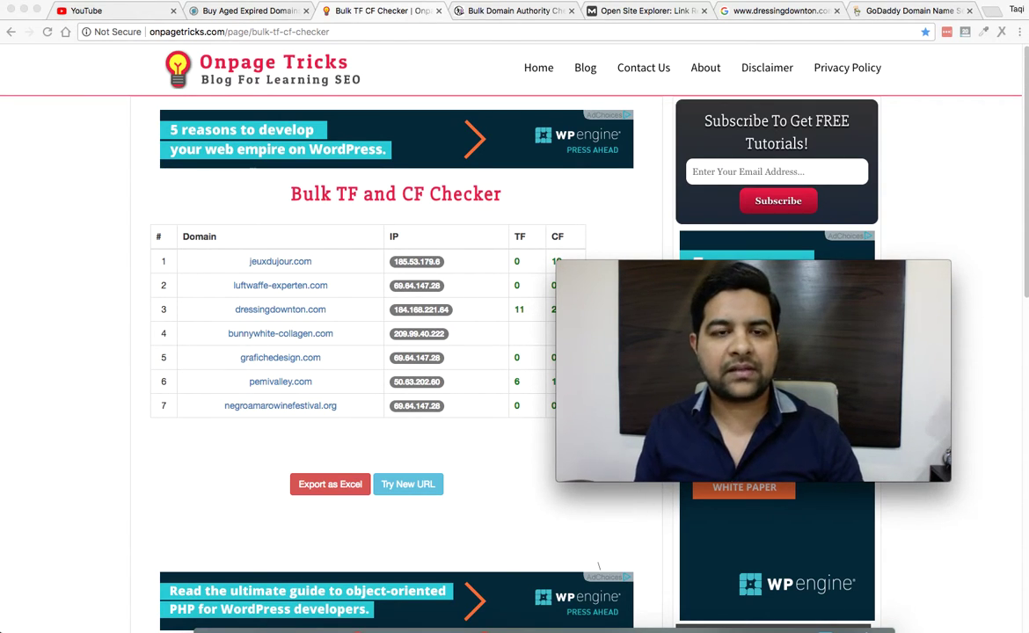
mouse_move(662, 327)
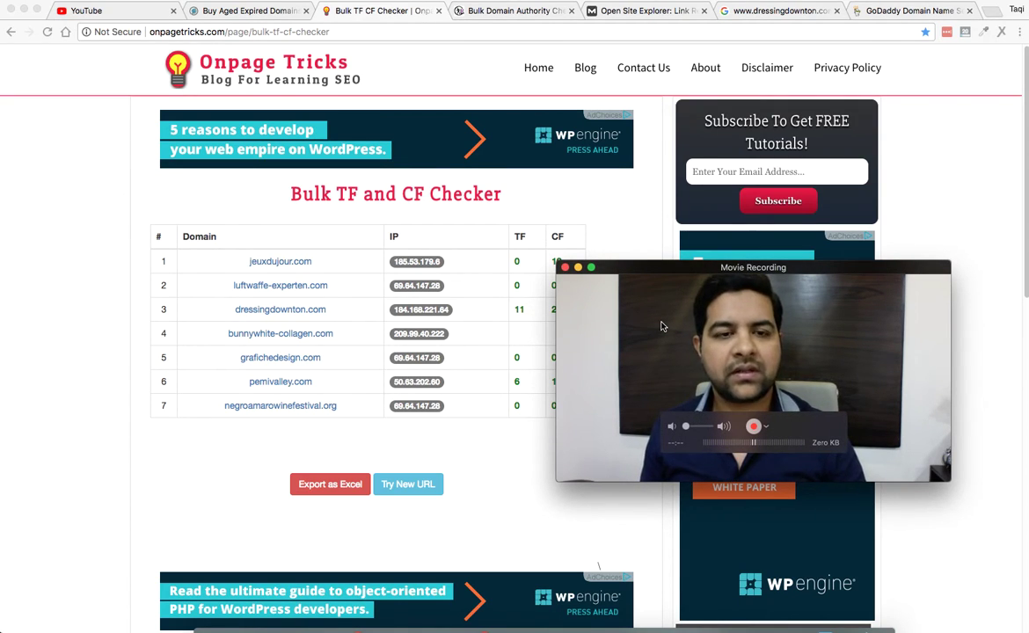
drag(729, 272, 795, 24)
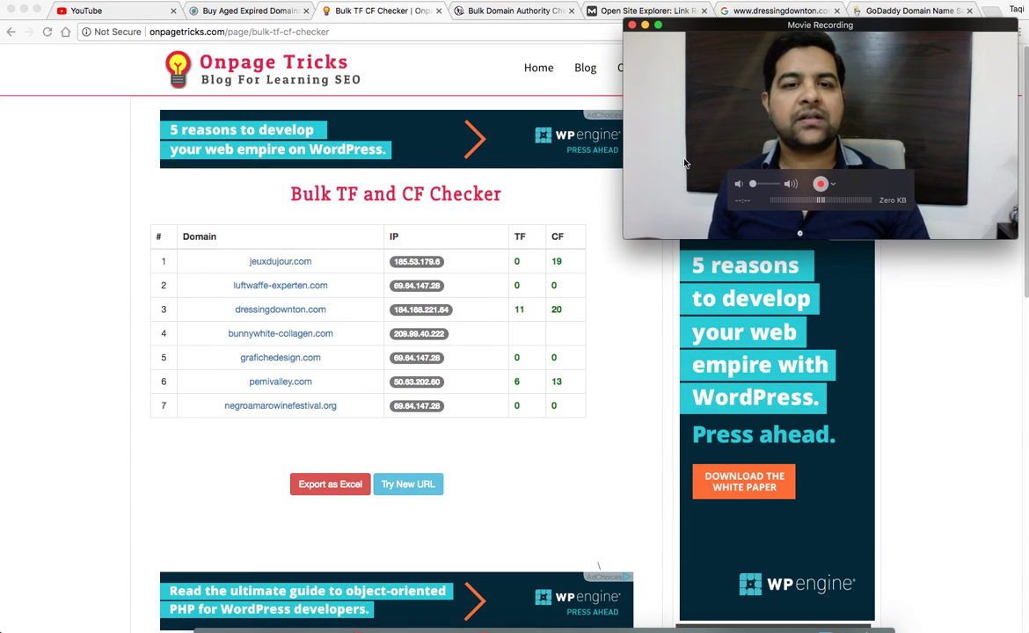